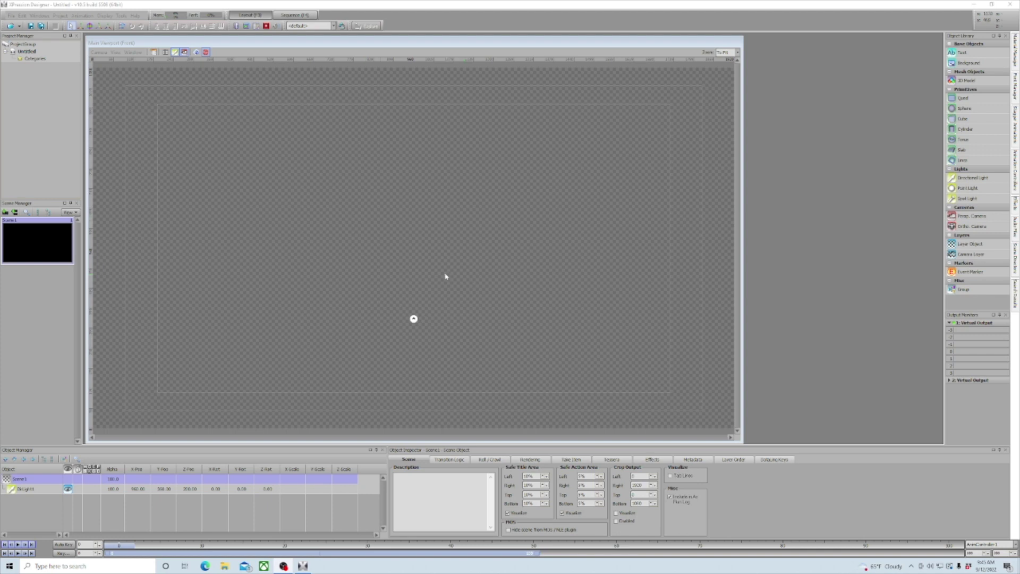
Save the untitled project as 'scen' and start a new 1080p project on the F: drive.
{"action": "left_click", "coordinate": [11, 15]}
{"action": "left_click", "coordinate": [23, 25]}
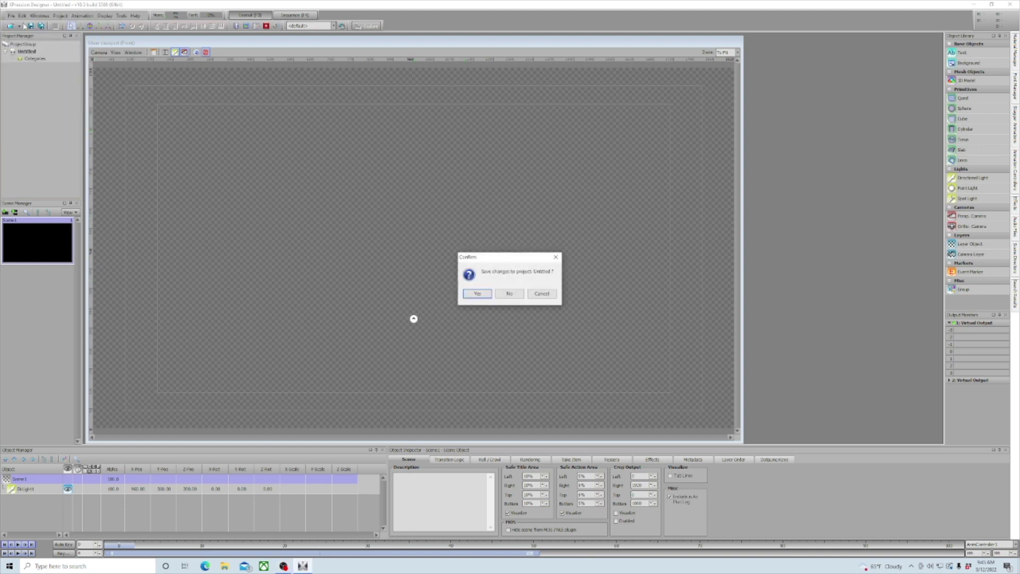
{"action": "left_click", "coordinate": [477, 294]}
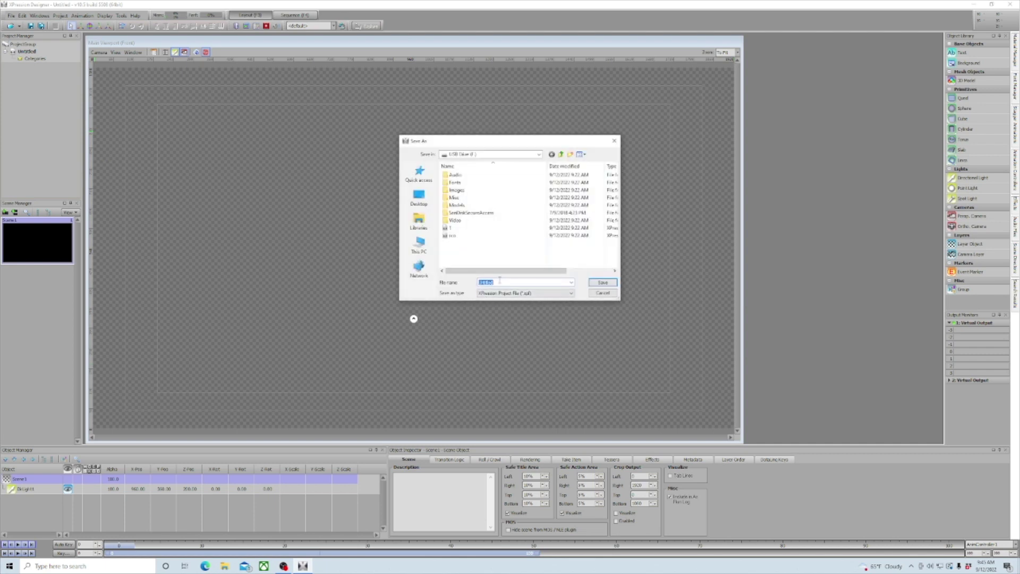
{"action": "type", "text": "scen"}
{"action": "left_click", "coordinate": [603, 282]}
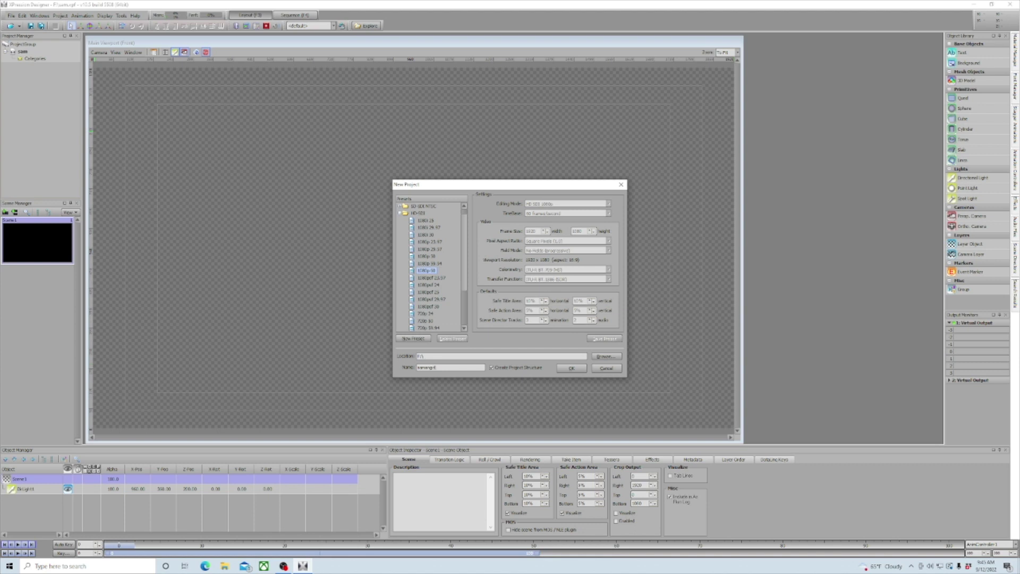
{"action": "left_click", "coordinate": [572, 368]}
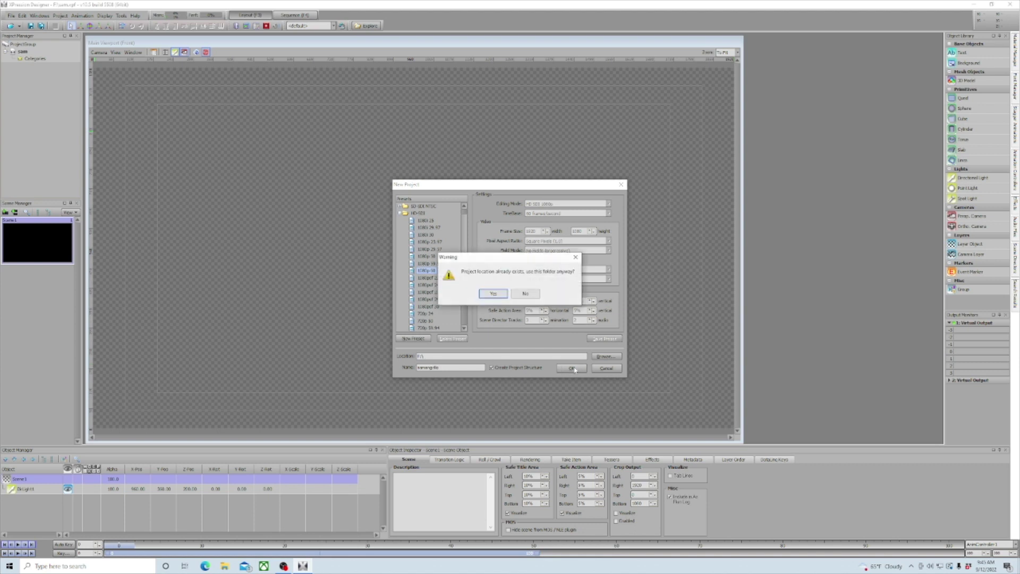
{"action": "left_click", "coordinate": [494, 294]}
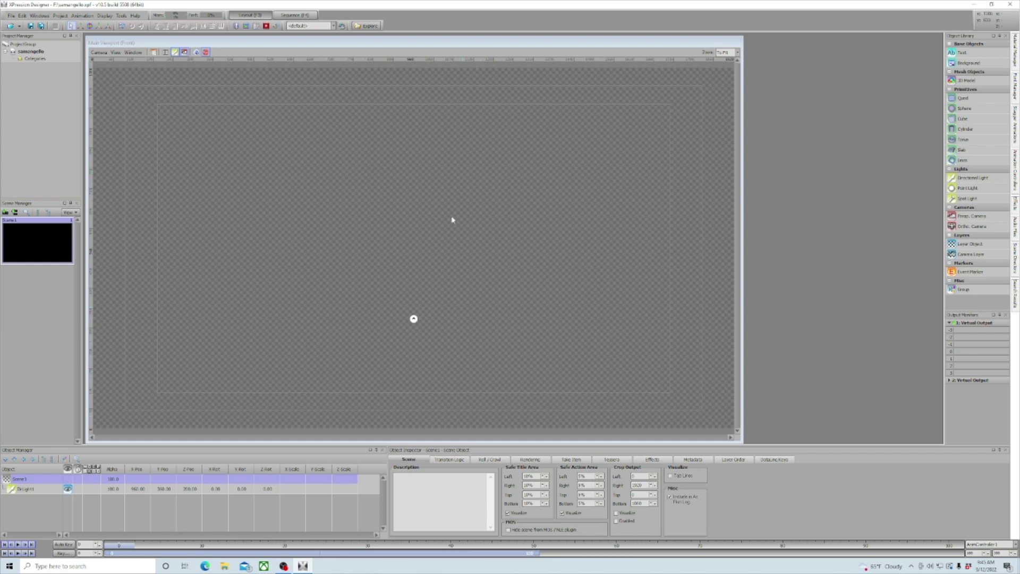
Import the four layers of the Desktop 'Lower third.psd' Photoshop file into Scene1.
{"action": "left_click", "coordinate": [10, 16]}
{"action": "mouse_move", "coordinate": [41, 65]}
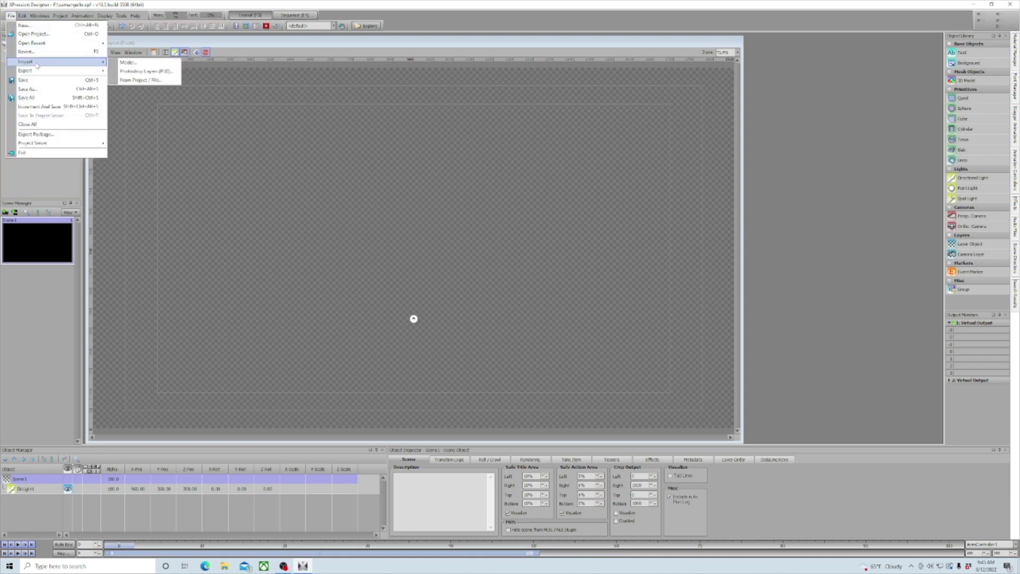
{"action": "left_click", "coordinate": [147, 72]}
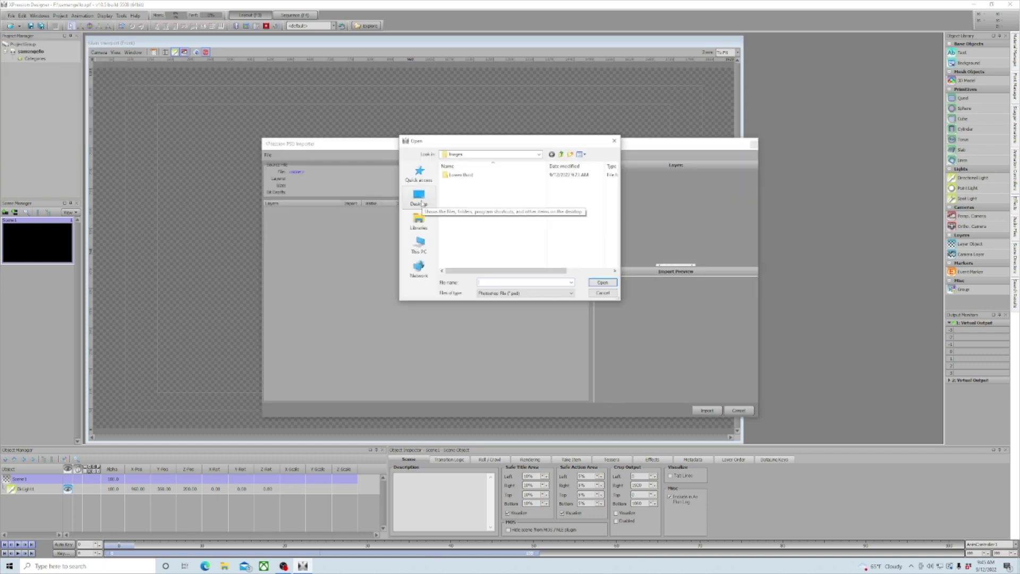
{"action": "left_click", "coordinate": [419, 197]}
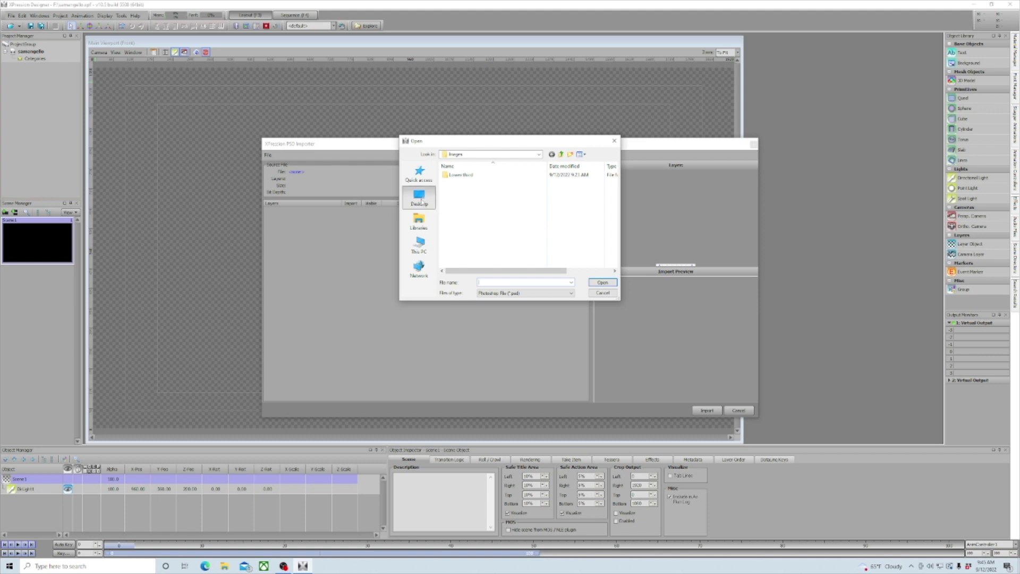
{"action": "scroll", "coordinate": [471, 247], "scroll_direction": "down", "scroll_amount": 3}
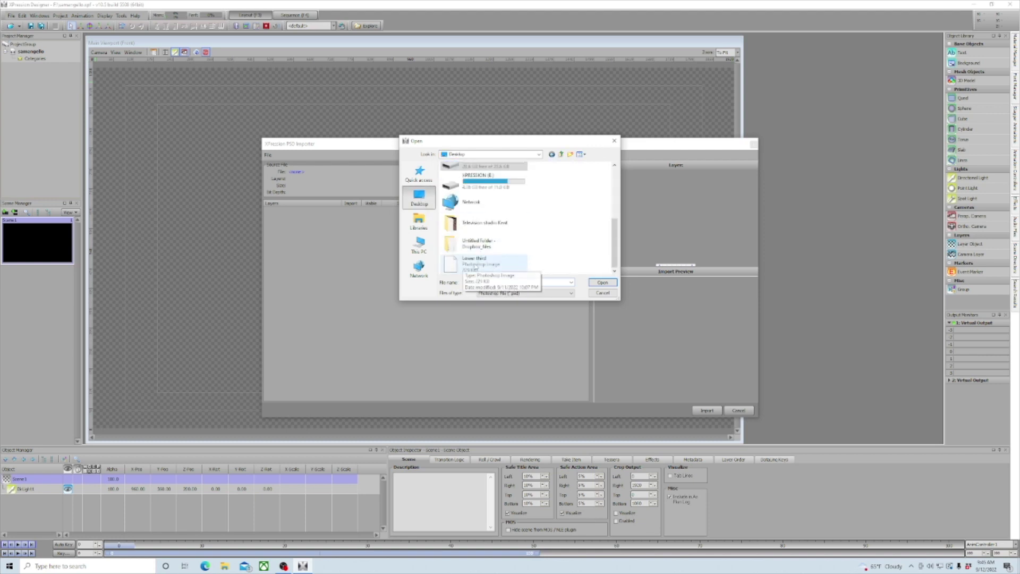
{"action": "left_click", "coordinate": [474, 267]}
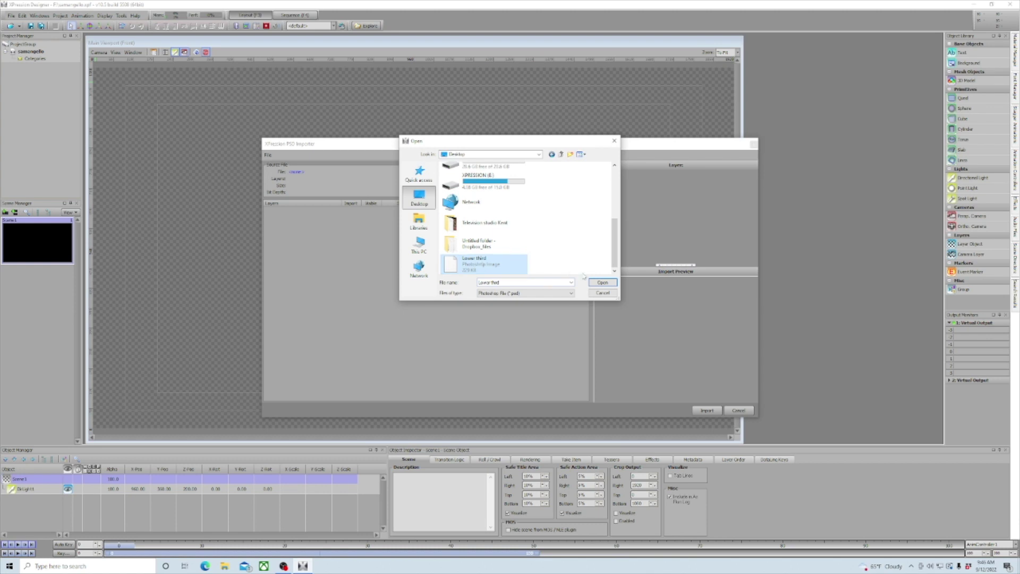
{"action": "left_click", "coordinate": [598, 282]}
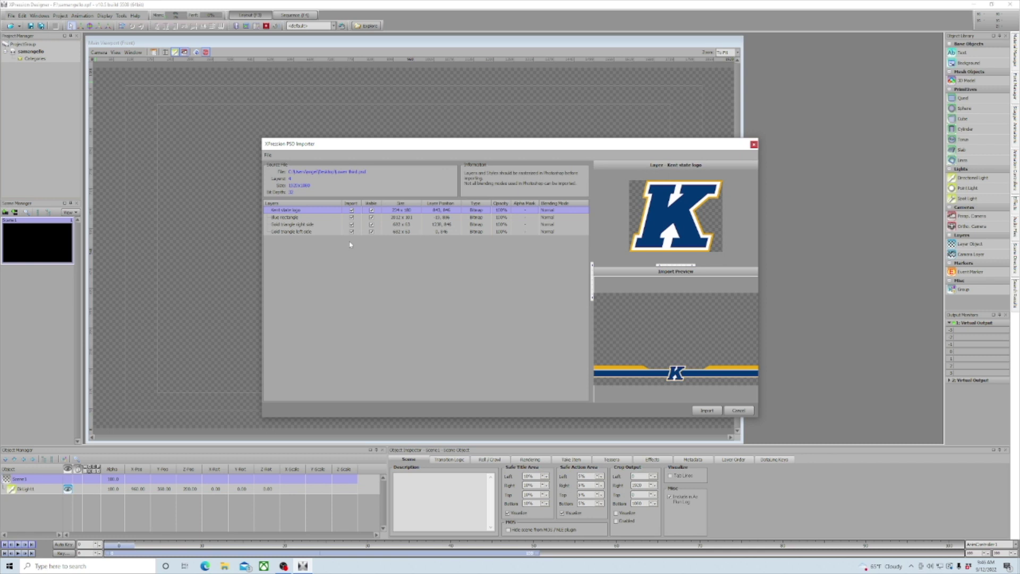
{"action": "left_click", "coordinate": [707, 410]}
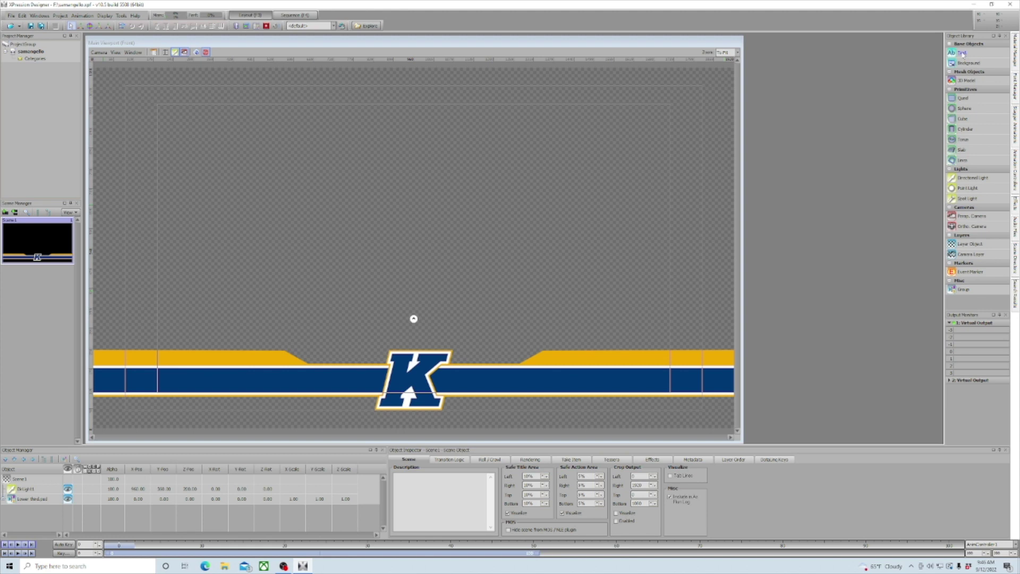
Add a text object from the Object Library and move it onto the left gold bar.
{"action": "left_click_drag", "start_coordinate": [963, 54], "coordinate": [152, 114]}
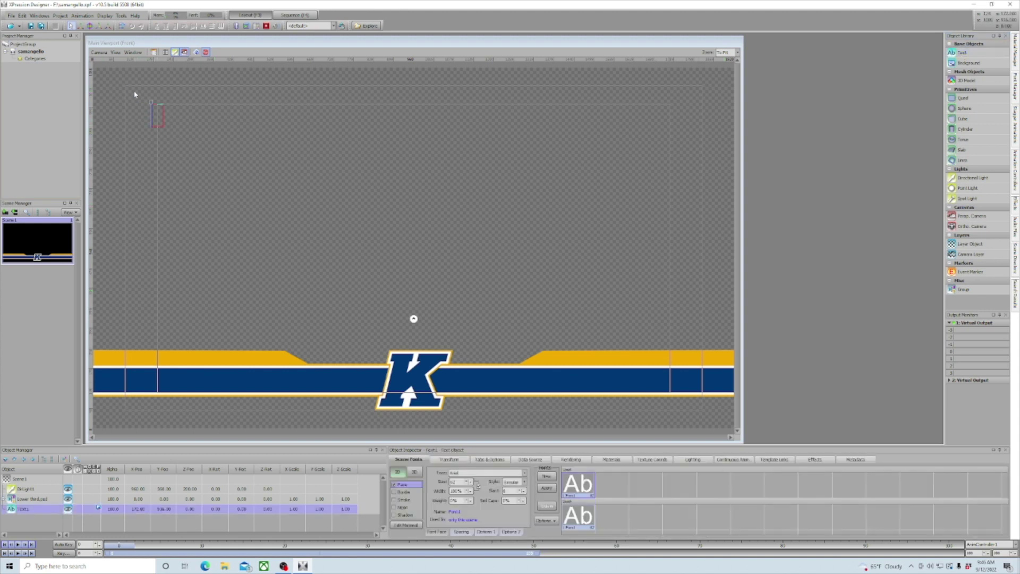
{"action": "left_click", "coordinate": [79, 26]}
{"action": "left_click_drag", "start_coordinate": [150, 123], "coordinate": [162, 361]}
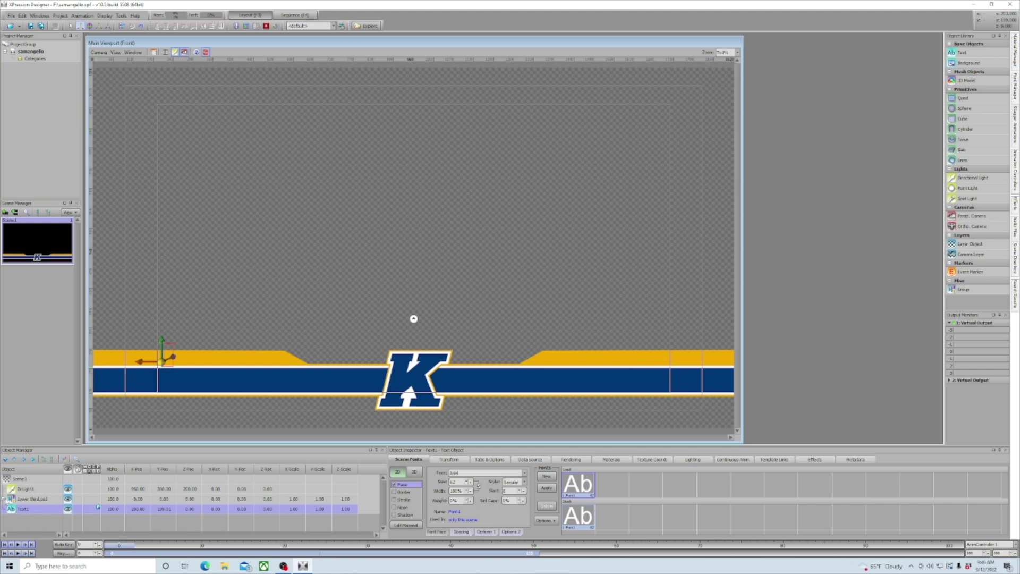
Nest Text1 inside the Lower third.psd group in the Object Manager.
{"action": "left_click", "coordinate": [6, 499]}
{"action": "scroll", "coordinate": [24, 506], "scroll_direction": "down", "scroll_amount": 1}
{"action": "left_click_drag", "start_coordinate": [24, 506], "coordinate": [27, 487]}
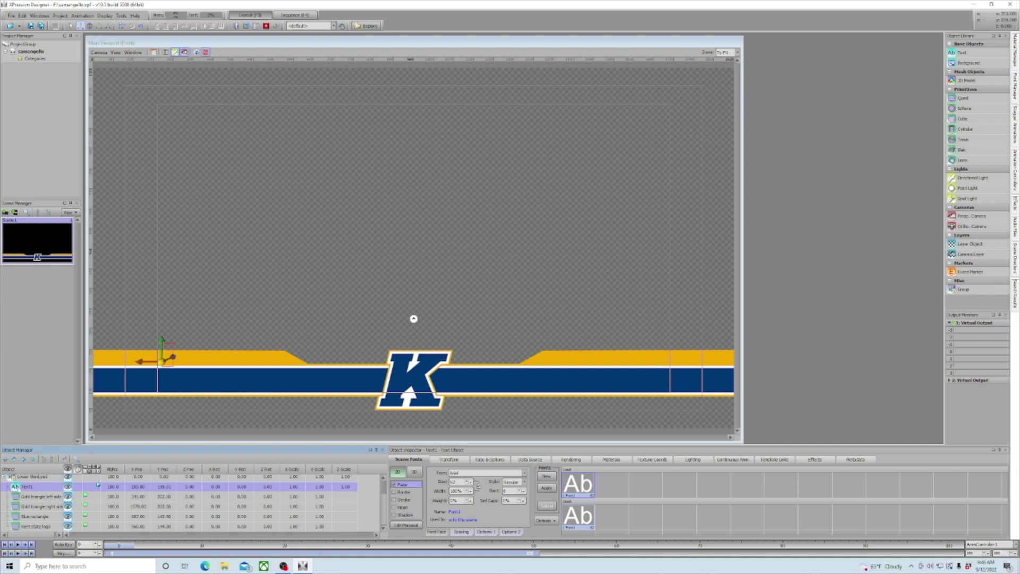
{"action": "scroll", "coordinate": [19, 488], "scroll_direction": "up", "scroll_amount": 2}
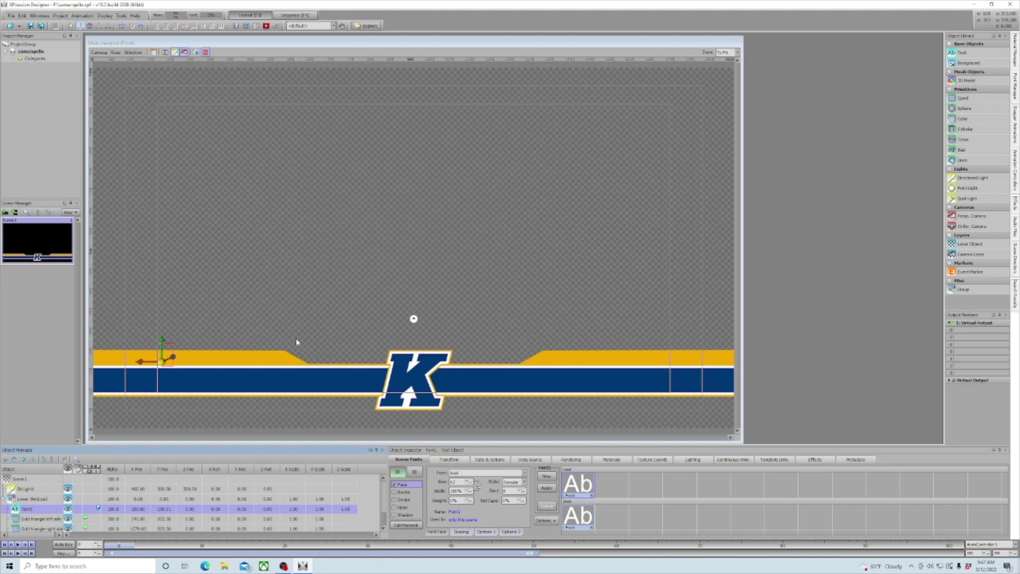
Reduce the text size to 39 and nudge it slightly lower on the gold bar.
{"action": "left_click", "coordinate": [471, 483]}
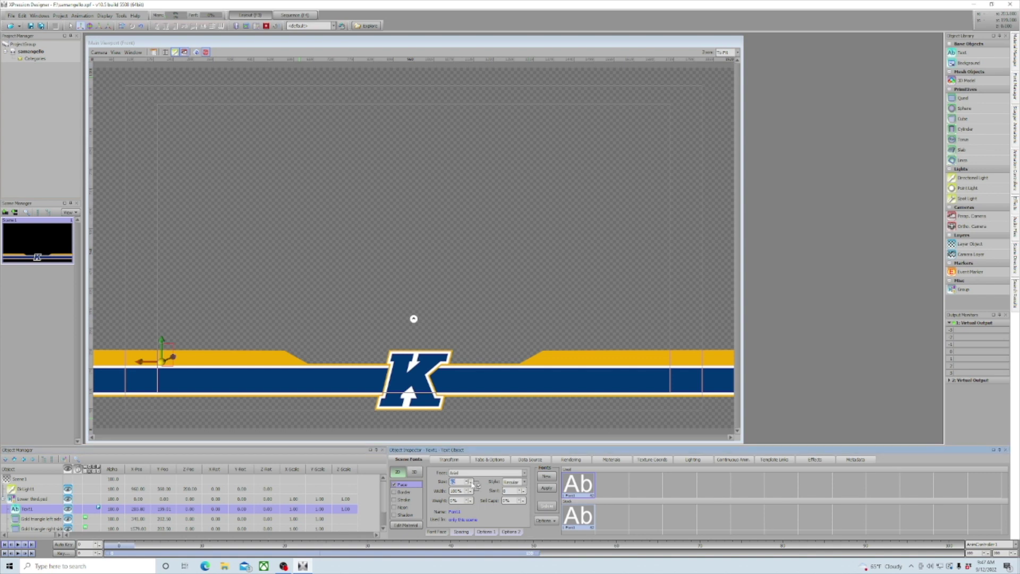
{"action": "left_click", "coordinate": [471, 483]}
{"action": "left_click", "coordinate": [470, 484]}
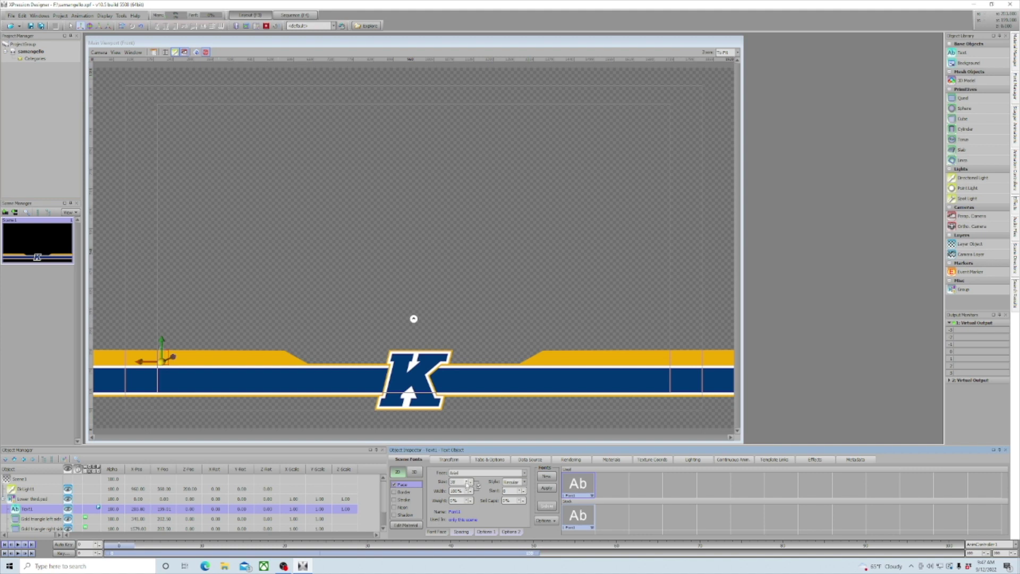
{"action": "left_click_drag", "start_coordinate": [162, 362], "coordinate": [161, 363]}
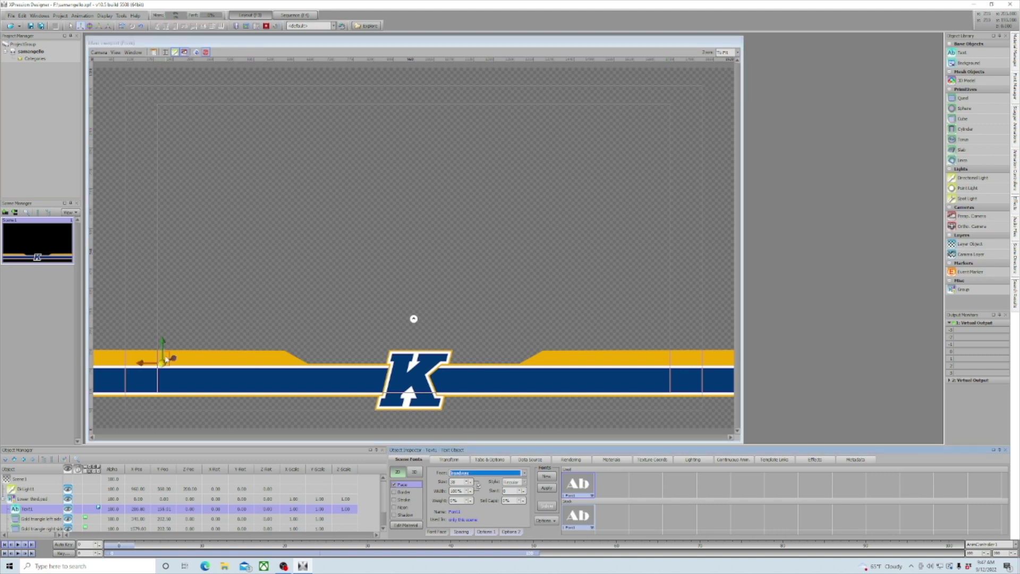
{"action": "left_click", "coordinate": [414, 319]}
{"action": "type", "text": "Sam Angello"}
{"action": "key", "text": "Escape"}
{"action": "left_click", "coordinate": [209, 359]}
{"action": "left_click", "coordinate": [213, 358]}
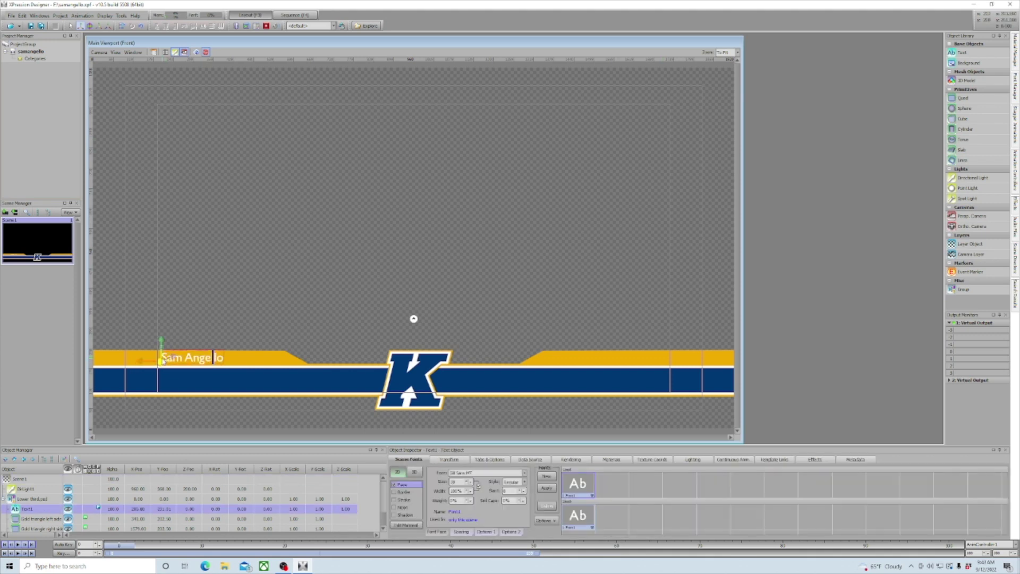
{"action": "left_click_drag", "start_coordinate": [162, 361], "coordinate": [160, 361]}
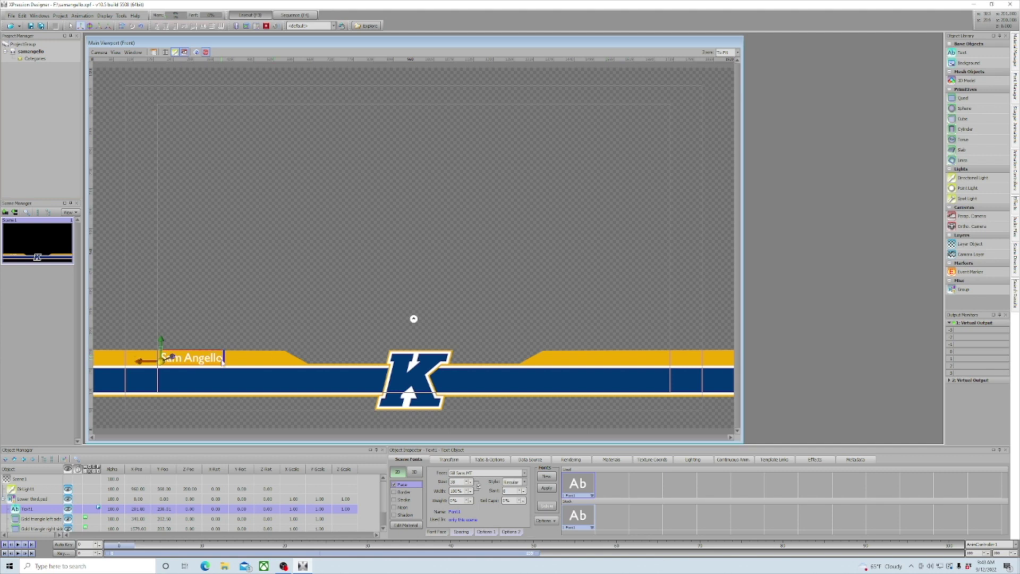
{"action": "type", "text": "xxxxxxxxxx"}
Cap the name text's maximum width at its current size and test it with extra characters.
{"action": "left_click", "coordinate": [481, 460]}
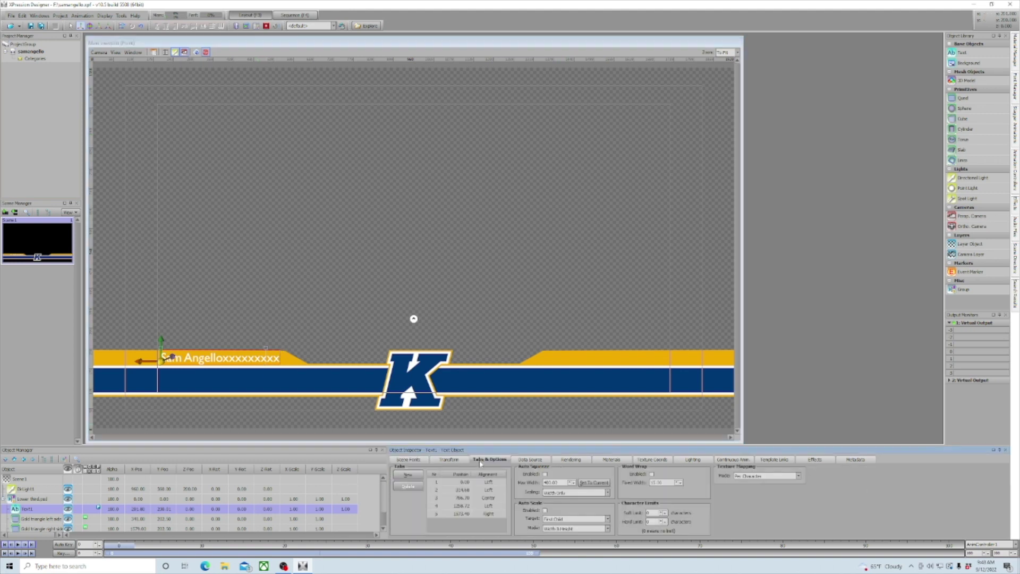
{"action": "left_click", "coordinate": [587, 484]}
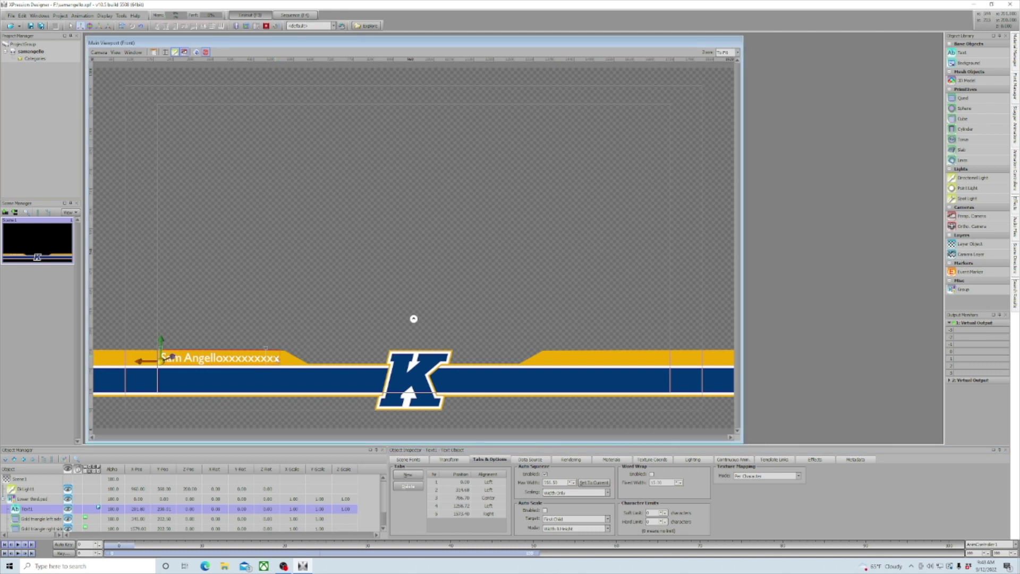
{"action": "type", "text": "ffhygdhfgdfdgfdfj"}
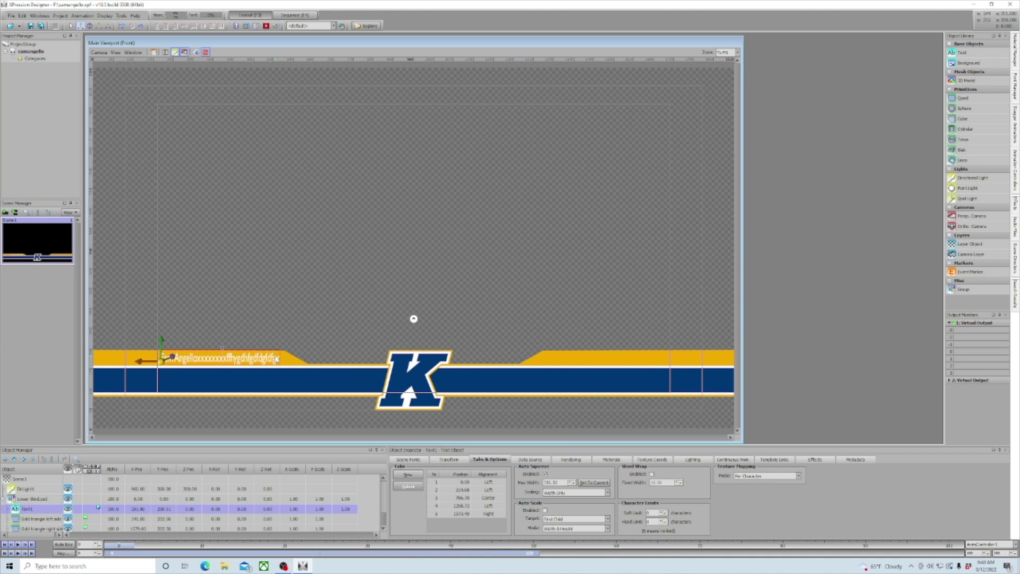
Select and delete the junk characters so only the name remains.
{"action": "left_click_drag", "start_coordinate": [277, 359], "coordinate": [202, 359]}
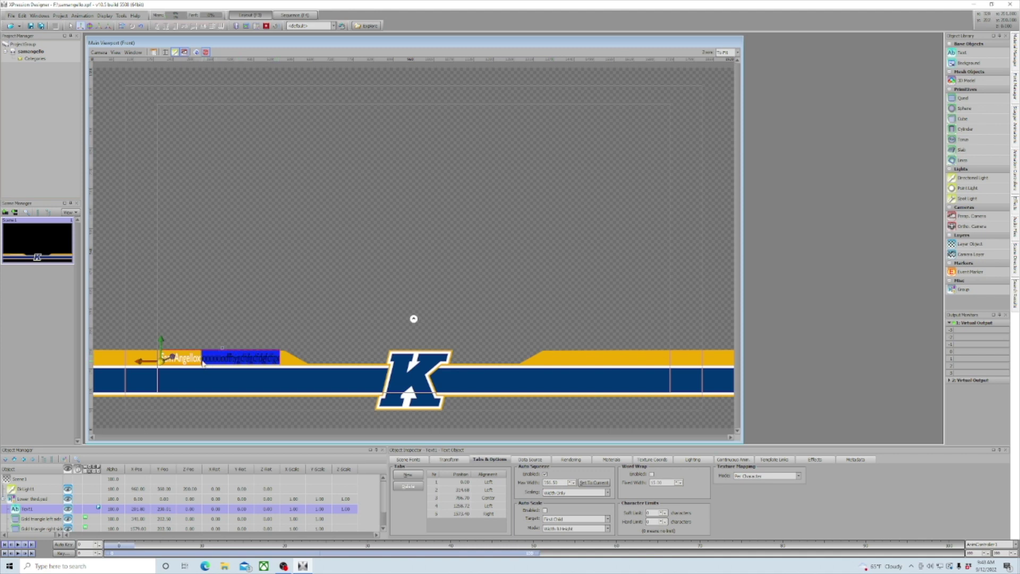
{"action": "left_click_drag", "start_coordinate": [200, 362], "coordinate": [199, 363]}
{"action": "key", "text": "BackSpace"}
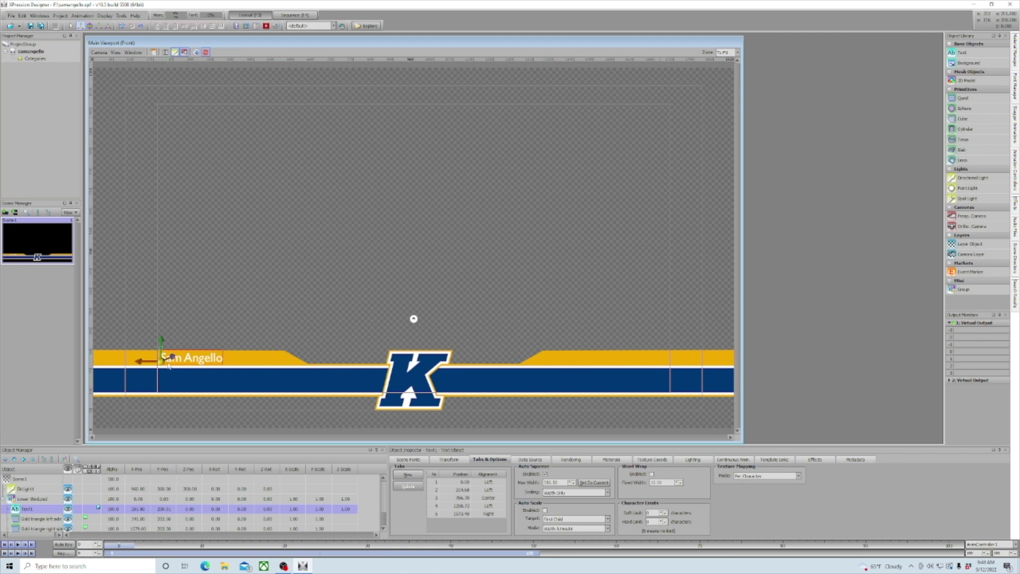
Copy Text1, paste it as Text2, and place the copy on the right gold bar.
{"action": "left_click", "coordinate": [14, 511]}
{"action": "right_click", "coordinate": [15, 509]}
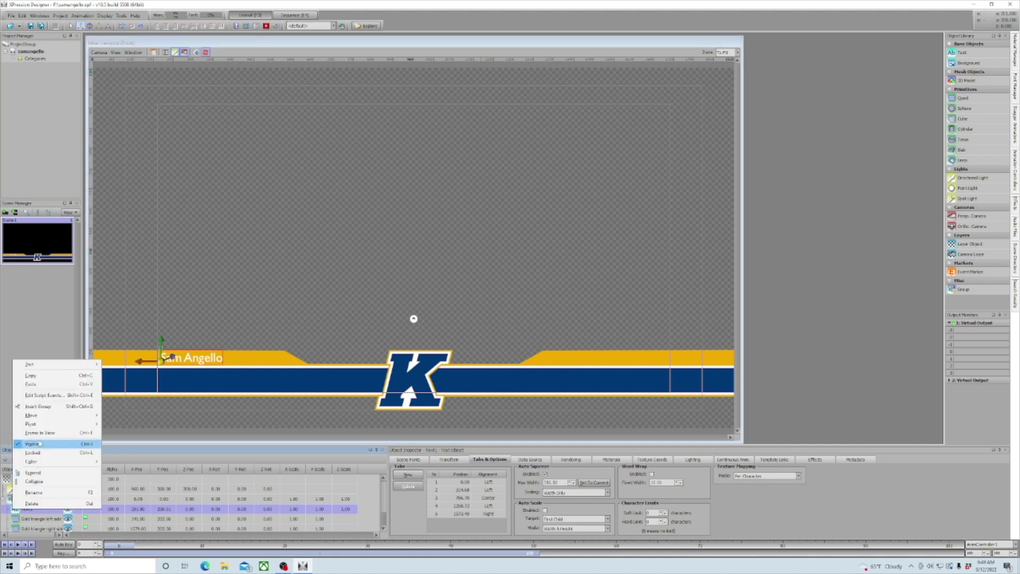
{"action": "left_click", "coordinate": [47, 378]}
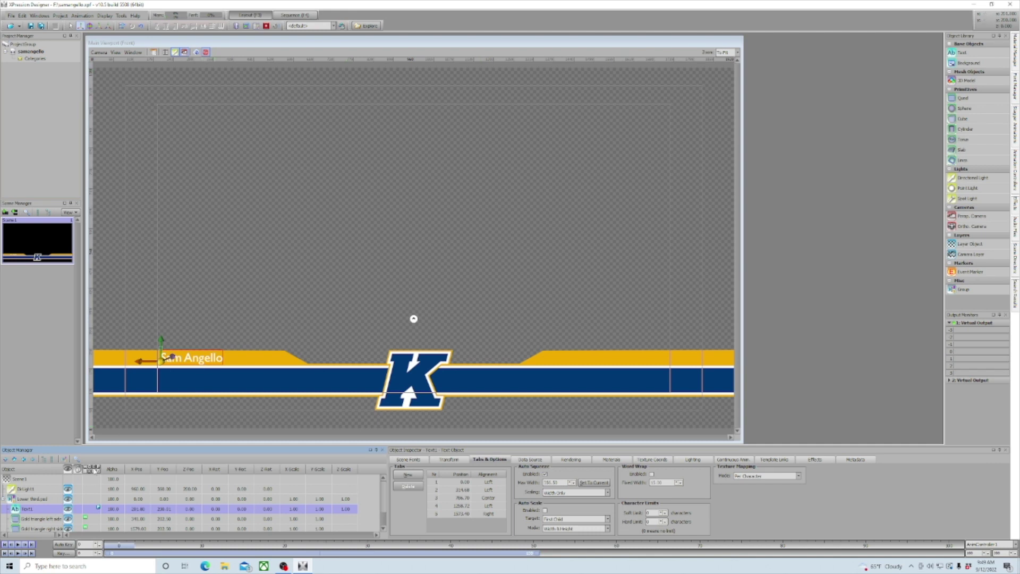
{"action": "right_click", "coordinate": [46, 513]}
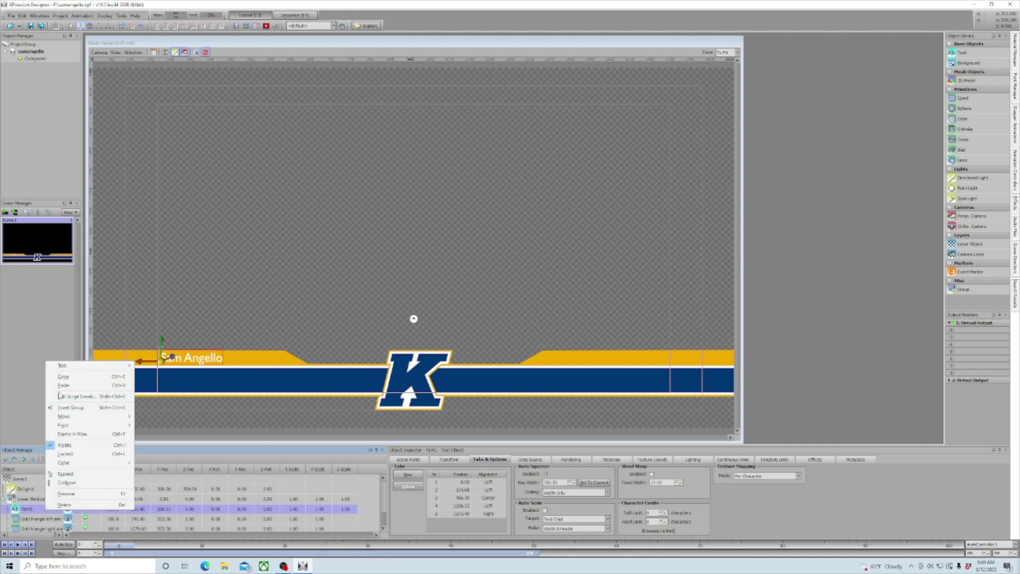
{"action": "left_click", "coordinate": [102, 387]}
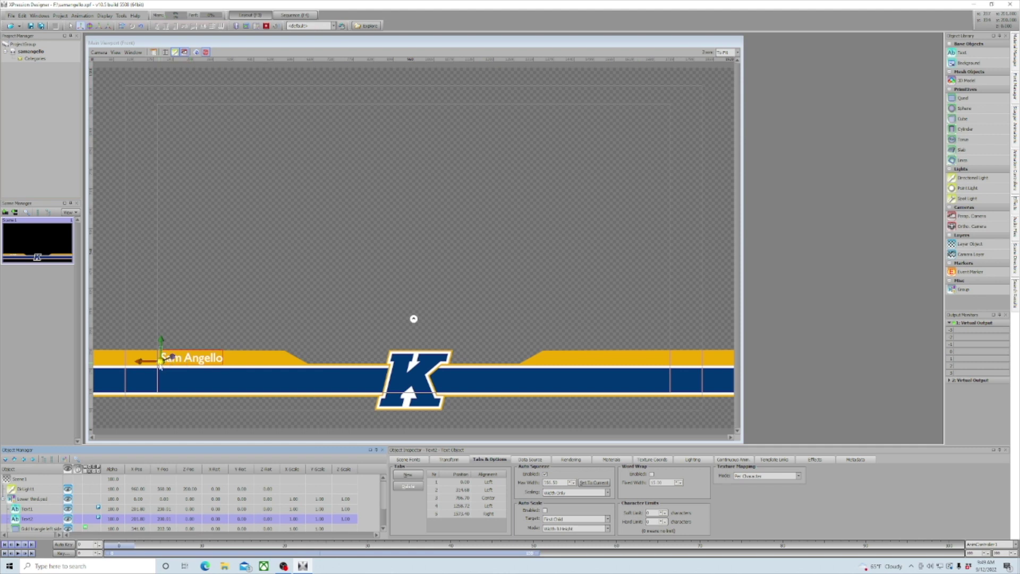
{"action": "left_click_drag", "start_coordinate": [160, 363], "coordinate": [544, 367]}
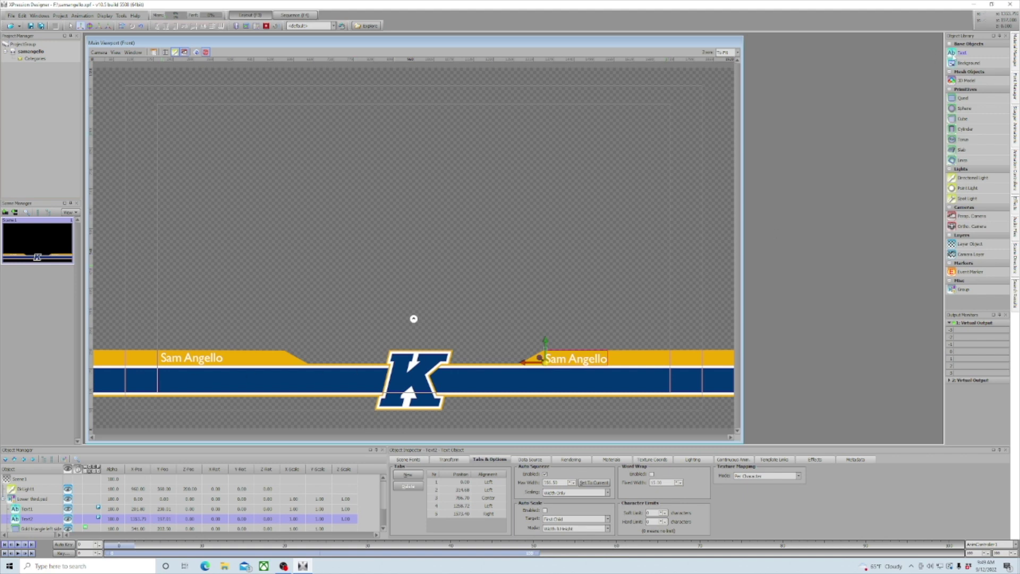
Add a new text, Text3, on the left blue bar and reorder it between the gold triangles.
{"action": "left_click_drag", "start_coordinate": [959, 52], "coordinate": [445, 91]}
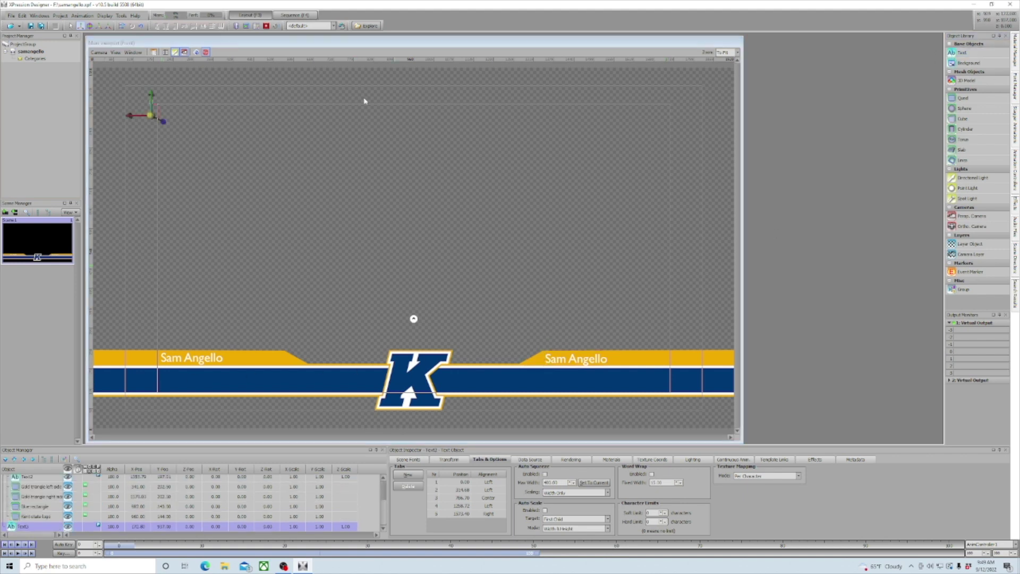
{"action": "left_click_drag", "start_coordinate": [141, 122], "coordinate": [160, 384]}
{"action": "left_click_drag", "start_coordinate": [8, 529], "coordinate": [24, 493]}
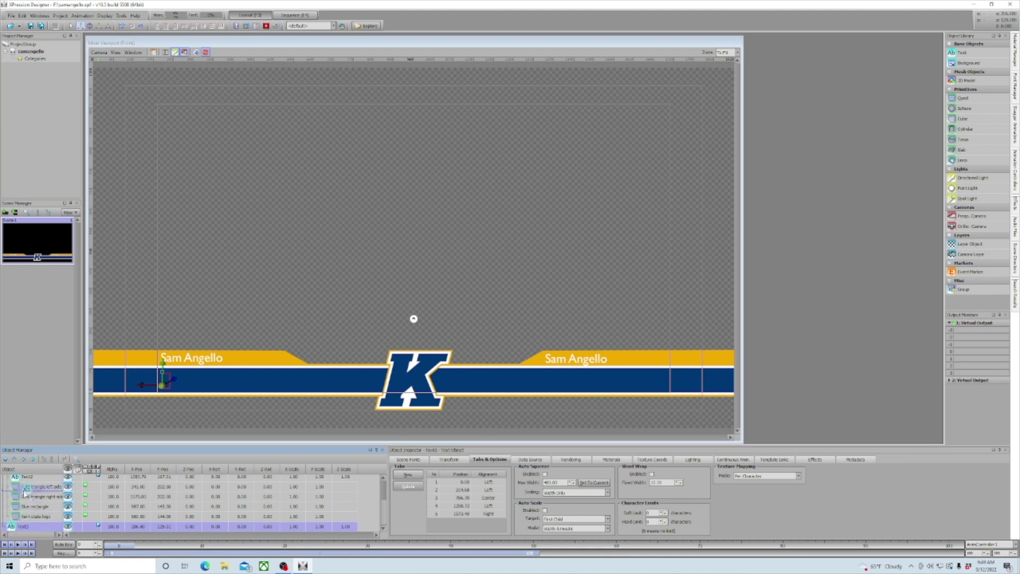
{"action": "left_click_drag", "start_coordinate": [24, 493], "coordinate": [24, 494]}
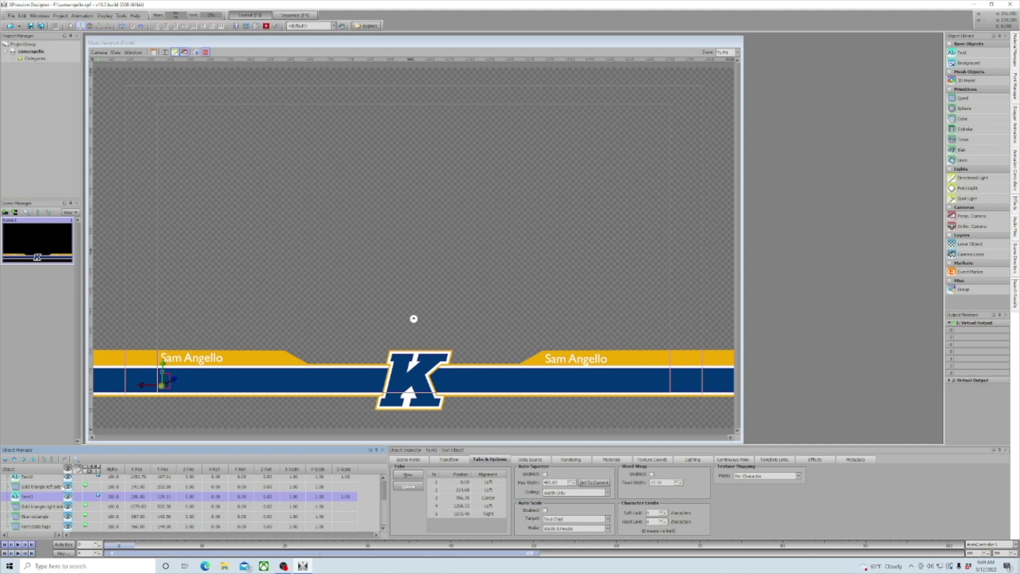
Fill Text3 with a row of X's, cap its max width at current size, and enable Auto Squeeze.
{"action": "left_click", "coordinate": [166, 381]}
{"action": "type", "text": "XXXXXXXXXXXXXXXXXXXXXXX"}
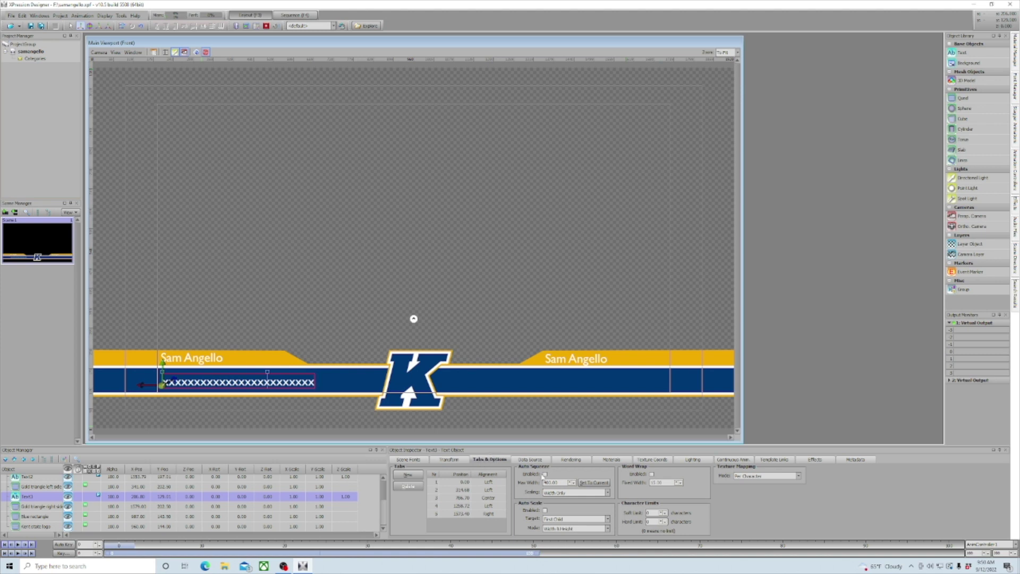
{"action": "left_click", "coordinate": [581, 482]}
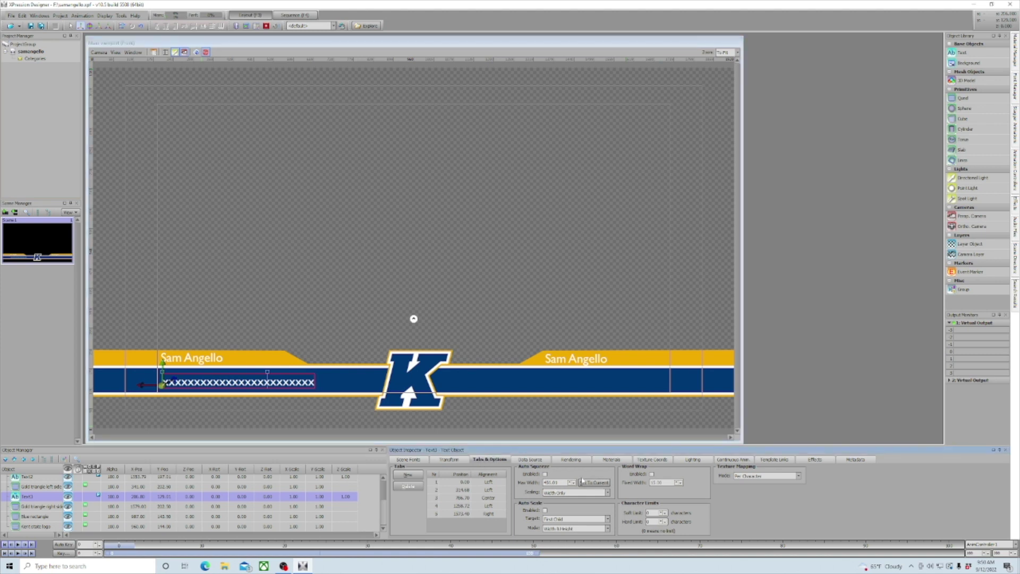
{"action": "left_click", "coordinate": [545, 474]}
Copy Text3, paste it as Text4, and move the copy onto the right blue bar.
{"action": "right_click", "coordinate": [17, 499]}
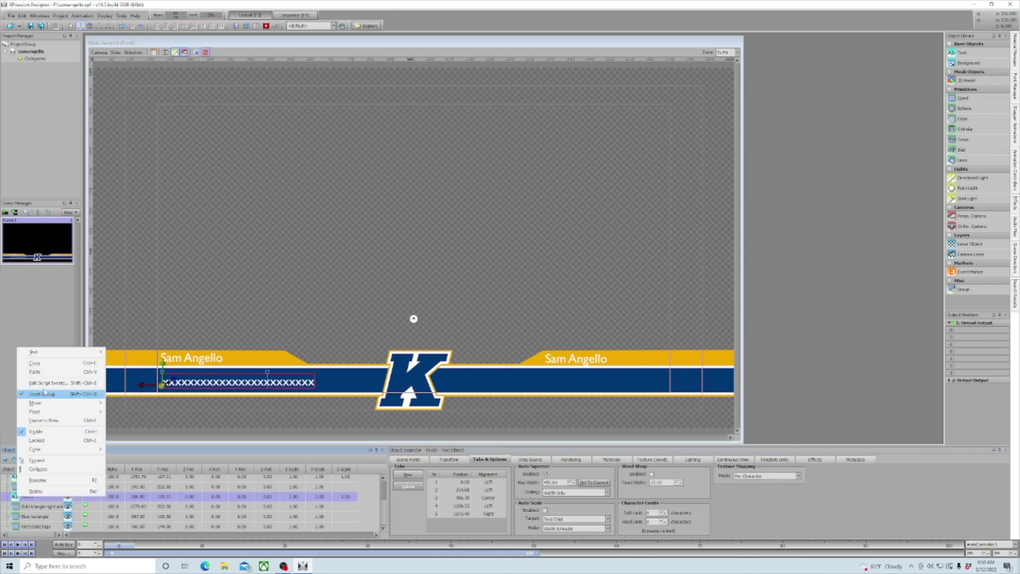
{"action": "left_click", "coordinate": [53, 362]}
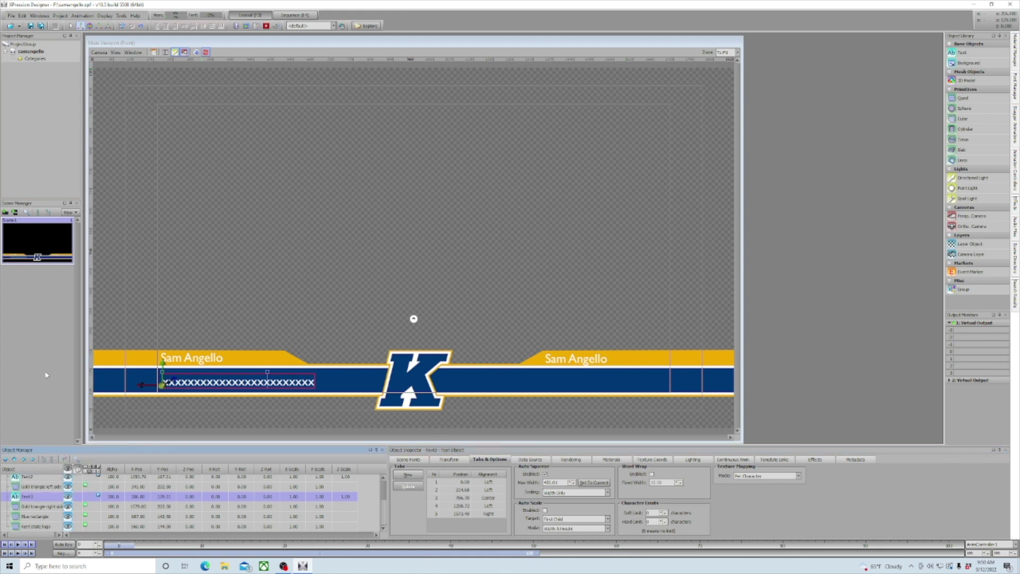
{"action": "right_click", "coordinate": [47, 498]}
{"action": "left_click", "coordinate": [95, 378]}
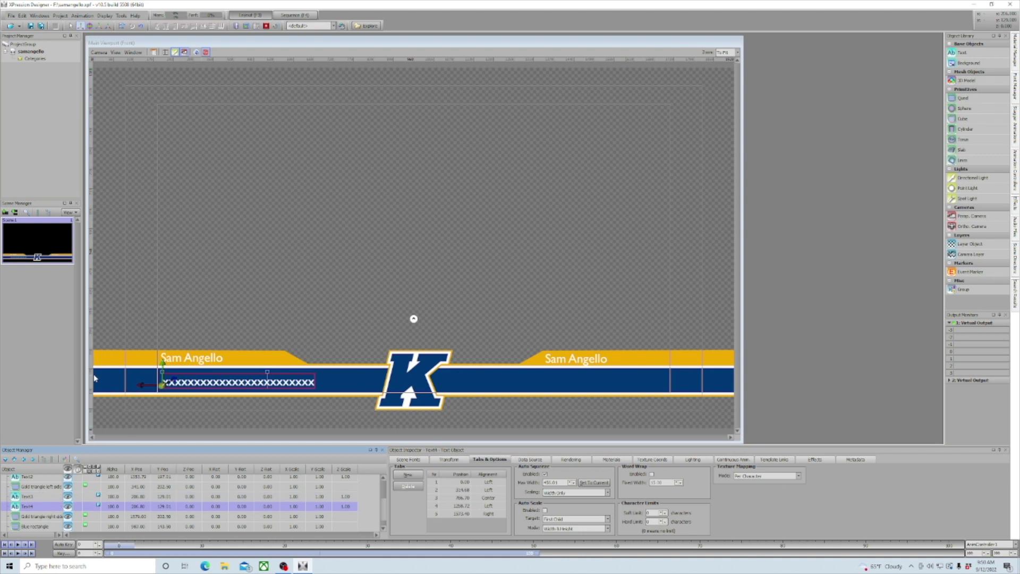
{"action": "left_click_drag", "start_coordinate": [162, 383], "coordinate": [515, 388]}
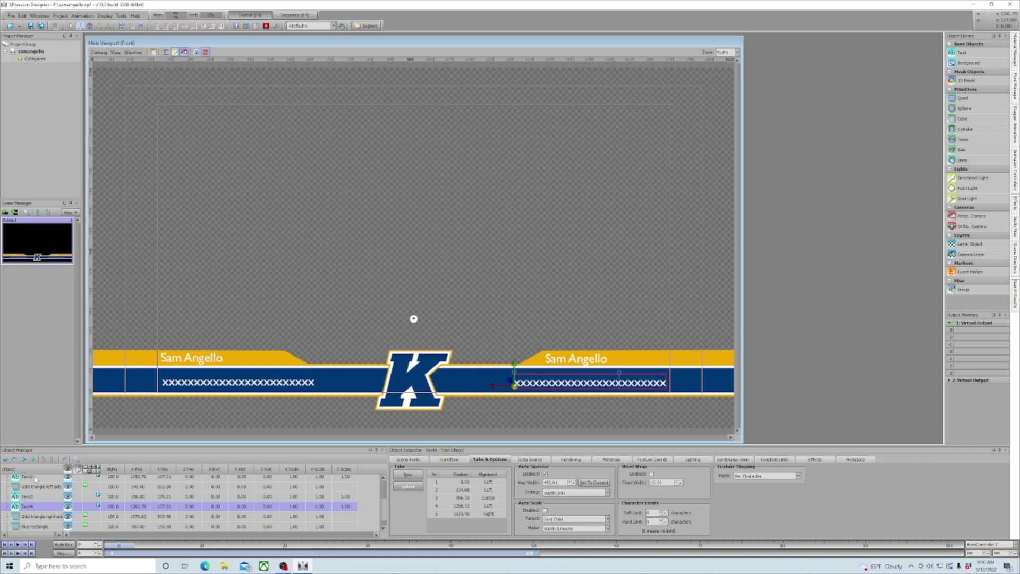
{"action": "scroll", "coordinate": [42, 508], "scroll_direction": "up", "scroll_amount": 2}
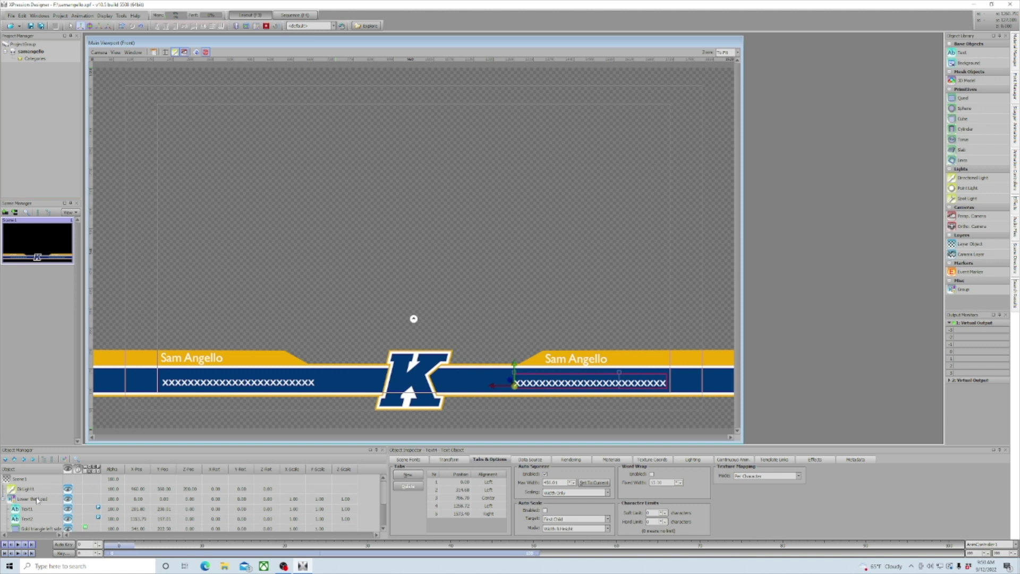
Create a new scene director for the Lower third group and rename it 'sal'.
{"action": "left_click", "coordinate": [37, 500]}
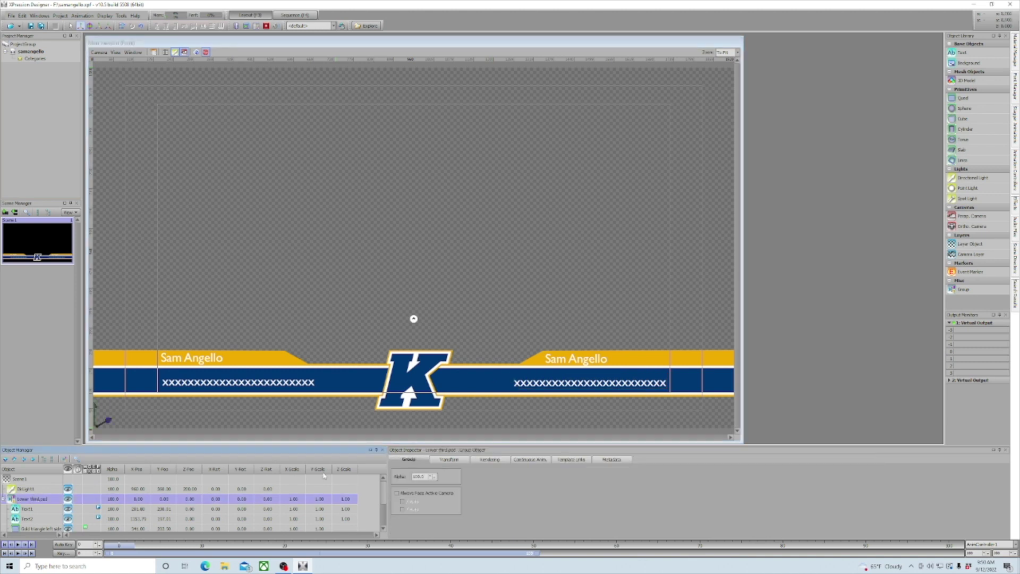
{"action": "left_click", "coordinate": [1015, 262]}
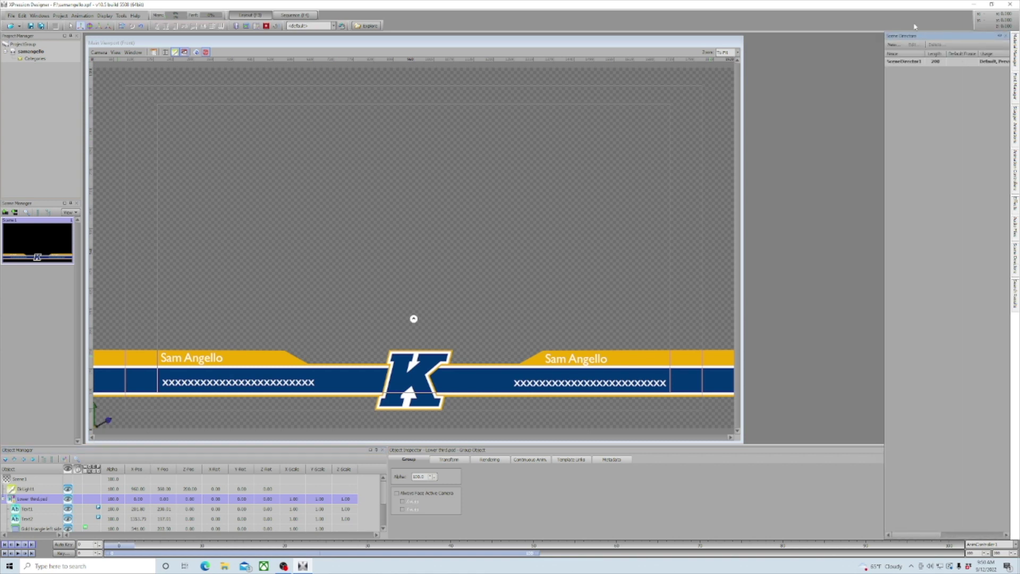
{"action": "left_click", "coordinate": [894, 45]}
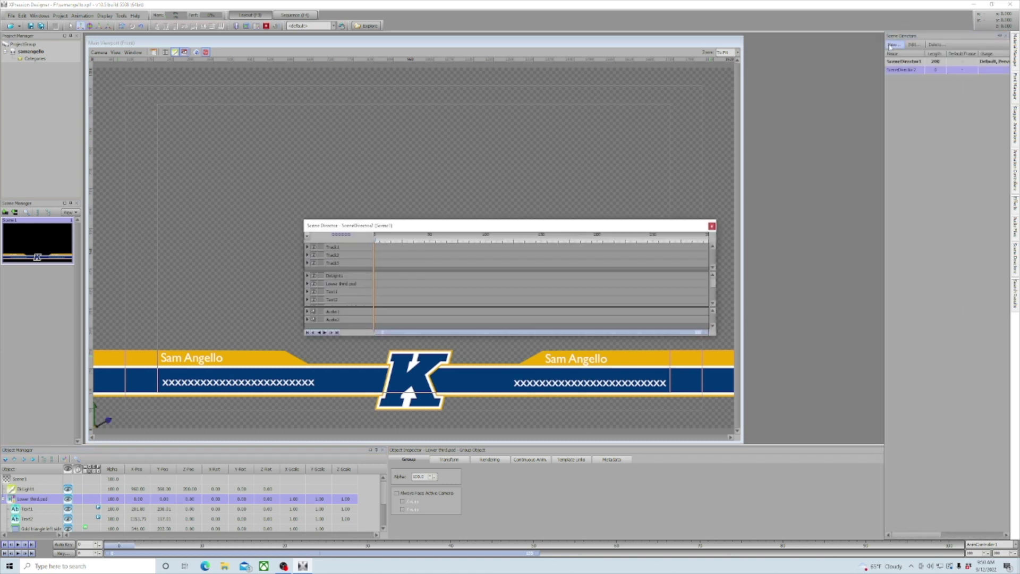
{"action": "right_click", "coordinate": [900, 73]}
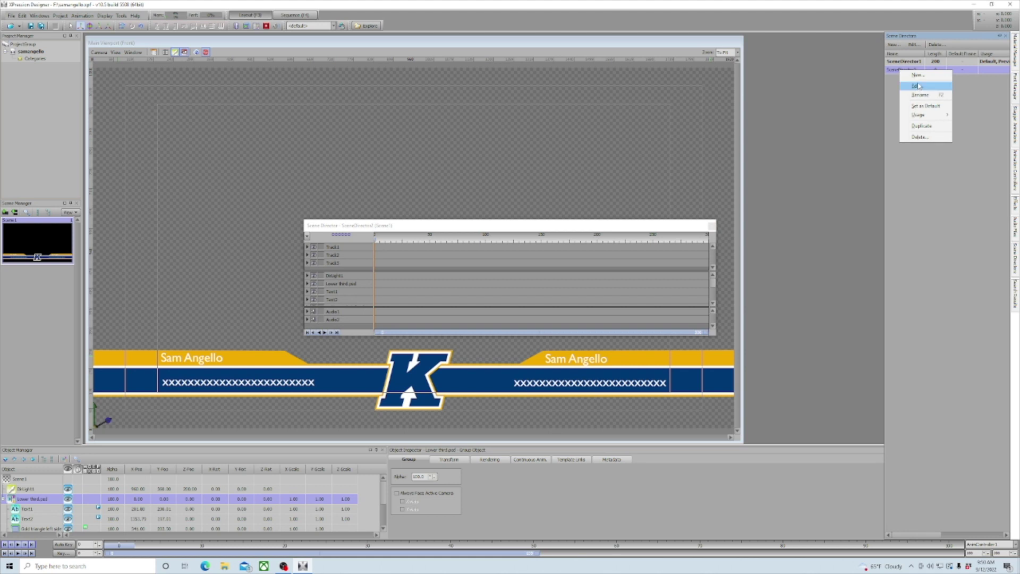
{"action": "left_click", "coordinate": [920, 95]}
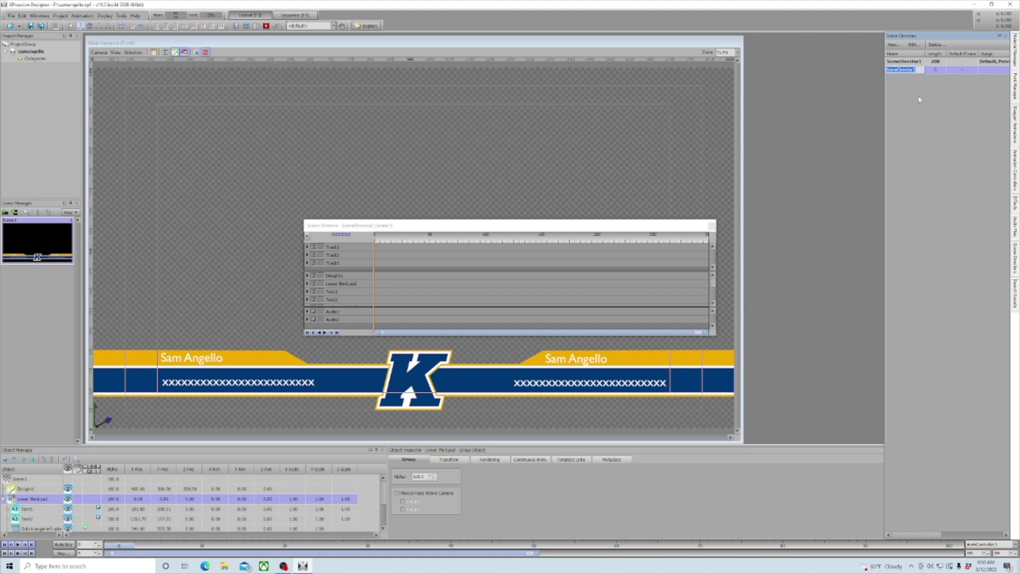
{"action": "type", "text": "sal"}
{"action": "key", "text": "Return"}
Add an Animation Controller clip to Track1 and move it to start at frame 0.
{"action": "right_click", "coordinate": [375, 242]}
{"action": "mouse_move", "coordinate": [383, 250]}
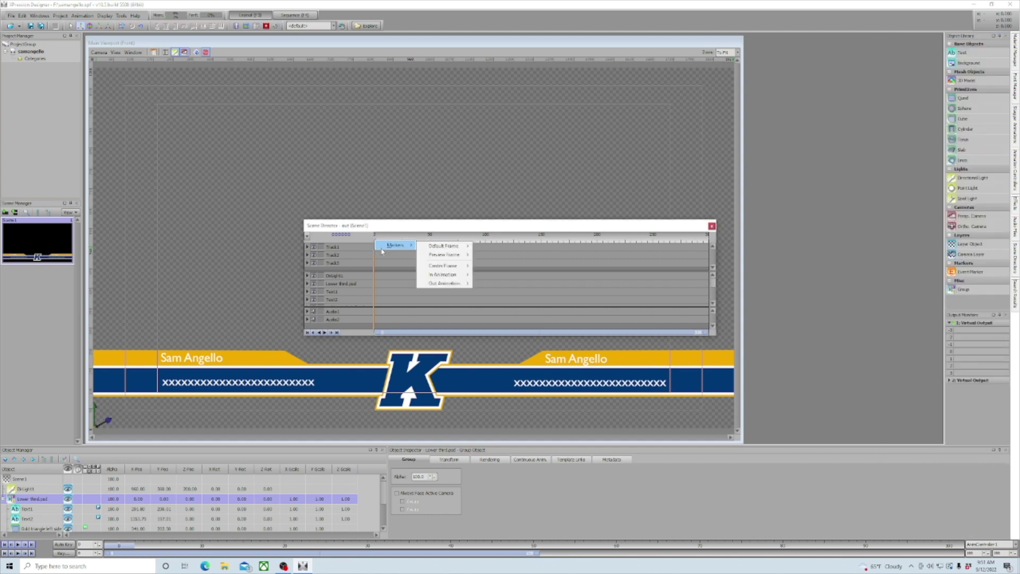
{"action": "left_click", "coordinate": [499, 249]}
{"action": "right_click", "coordinate": [395, 247]}
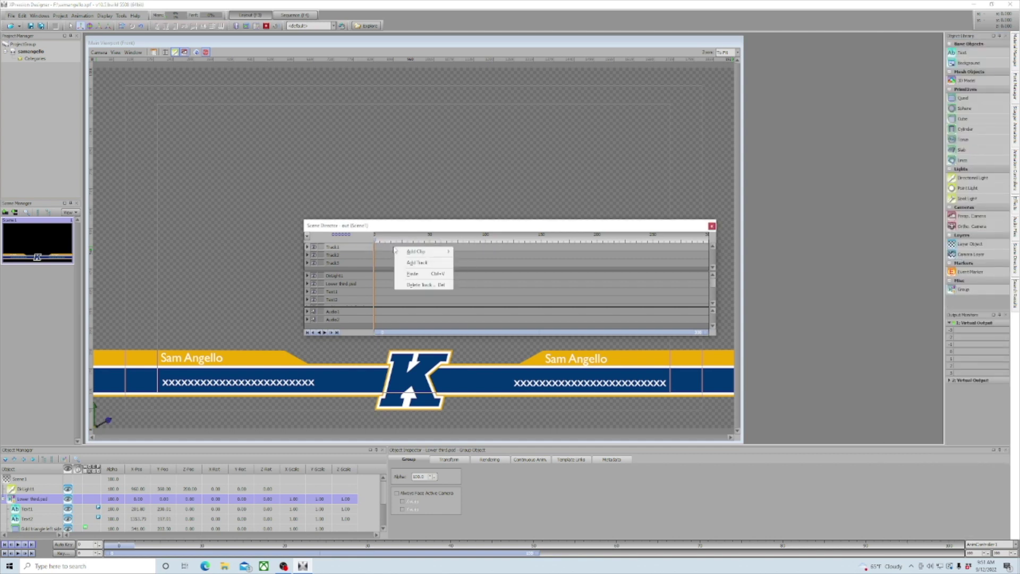
{"action": "mouse_move", "coordinate": [412, 253]}
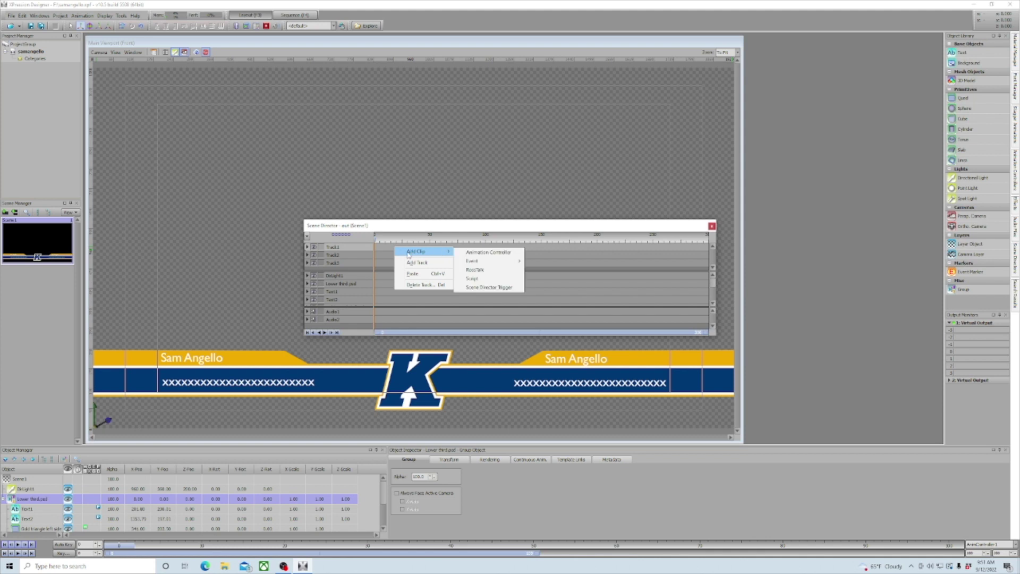
{"action": "left_click", "coordinate": [494, 253]}
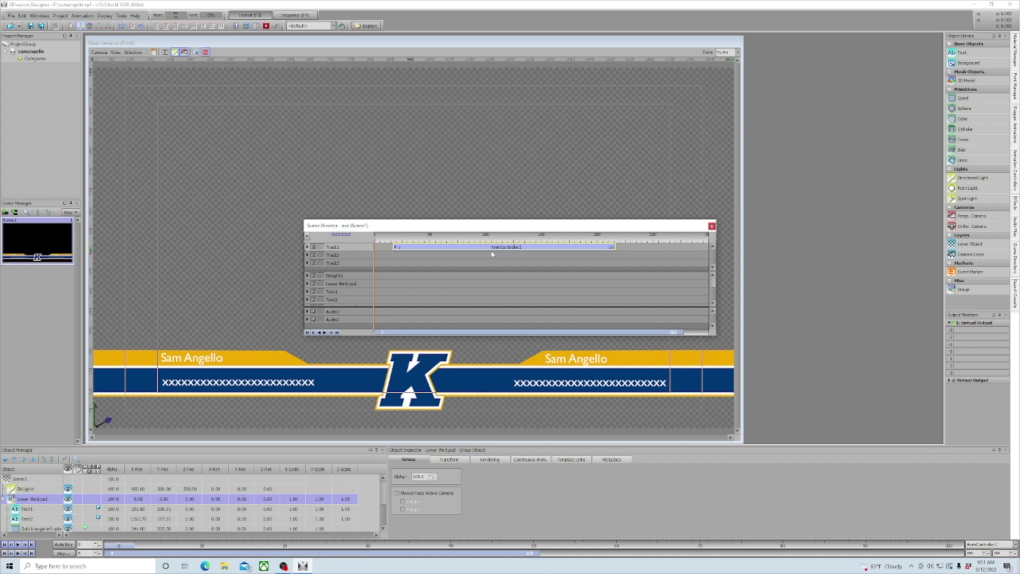
{"action": "left_click_drag", "start_coordinate": [545, 247], "coordinate": [525, 248]}
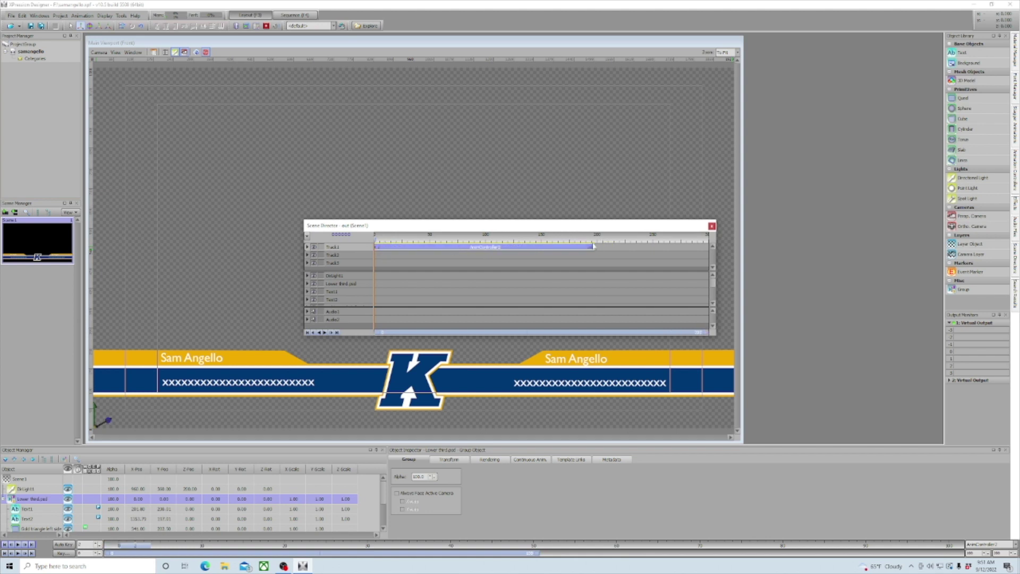
Shorten the animation controller clip to end around frame 25.
{"action": "left_click", "coordinate": [402, 248]}
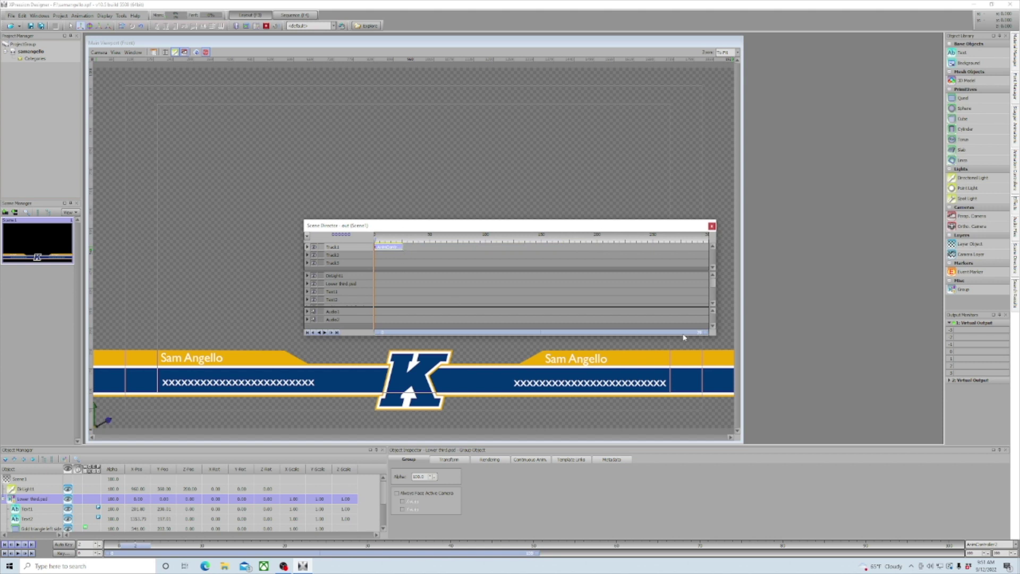
{"action": "left_click", "coordinate": [706, 334]}
{"action": "left_click_drag", "start_coordinate": [706, 334], "coordinate": [614, 301]}
{"action": "left_click_drag", "start_coordinate": [672, 247], "coordinate": [601, 248]}
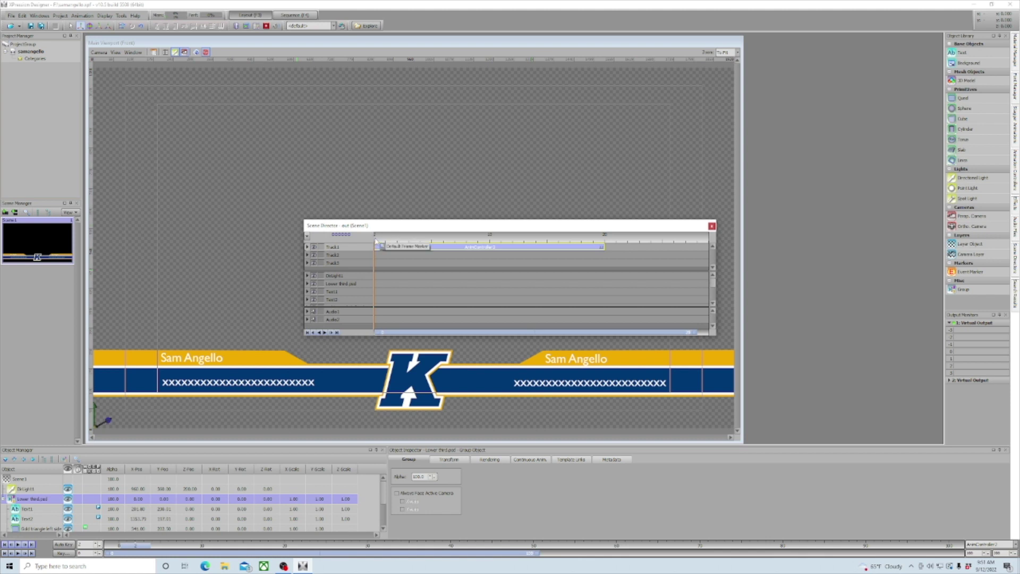
Put the playhead at about frame 14 and bring up the Set Keyframe dialog for the lower-third group.
{"action": "mouse_move", "coordinate": [376, 241]}
{"action": "left_mouse_down"}
{"action": "mouse_move", "coordinate": [513, 247]}
{"action": "mouse_move", "coordinate": [358, 240]}
{"action": "left_mouse_up"}
{"action": "left_click", "coordinate": [63, 553]}
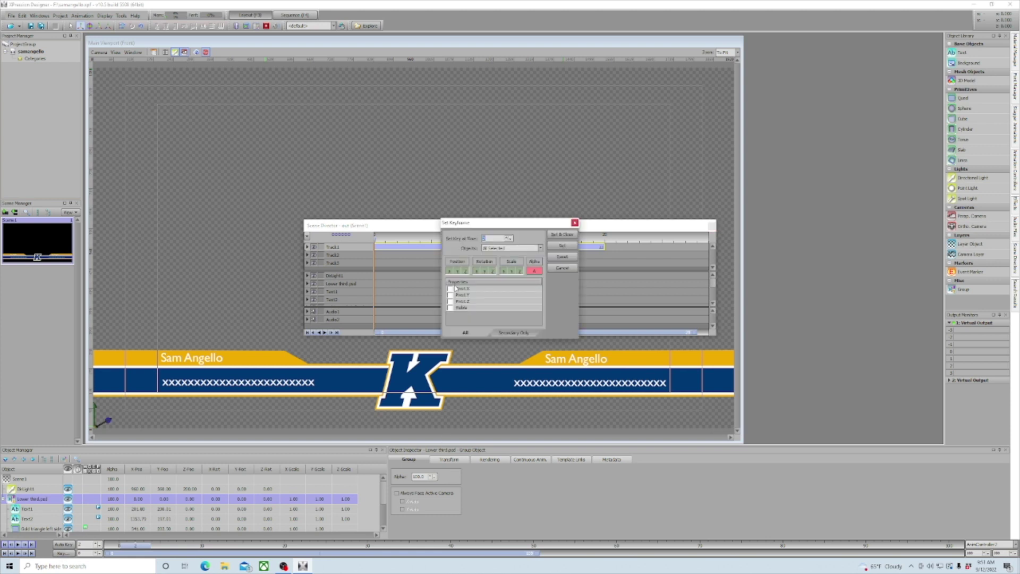
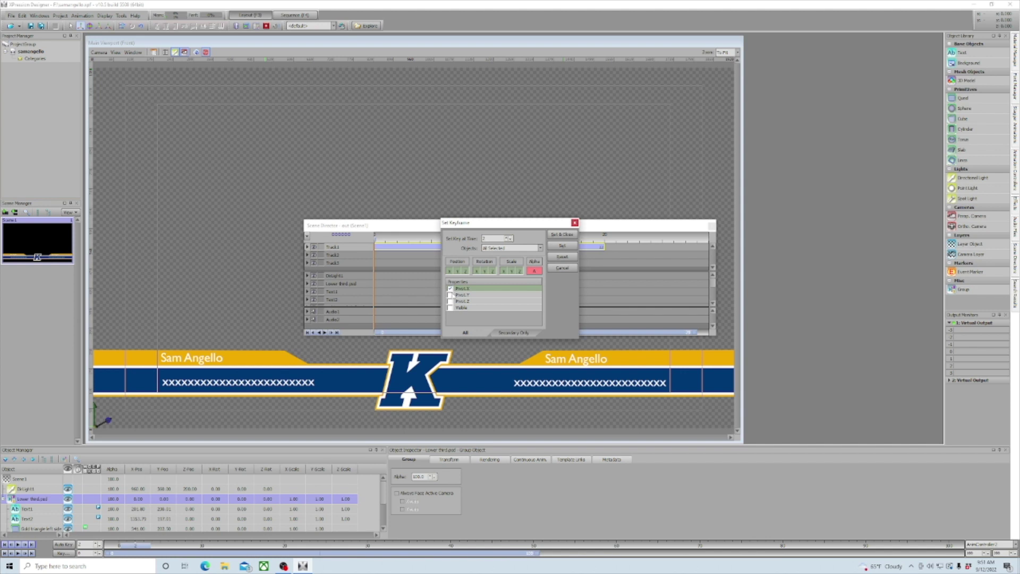
Key the lower third's full starting state at frame 0, including Pivot Y, Pivot Z and Visible.
{"action": "left_click", "coordinate": [450, 295]}
{"action": "left_click", "coordinate": [450, 301]}
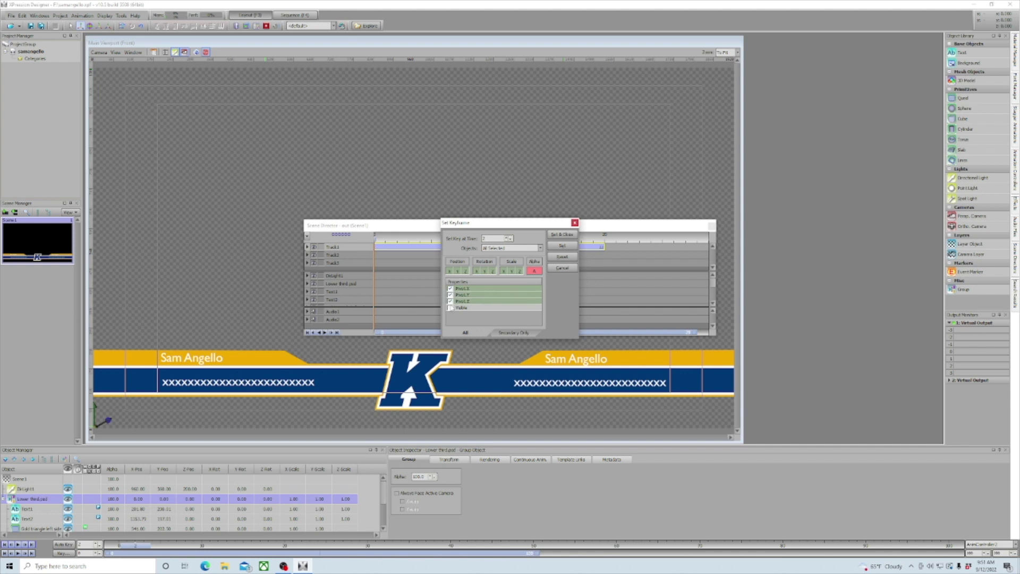
{"action": "left_click", "coordinate": [450, 308]}
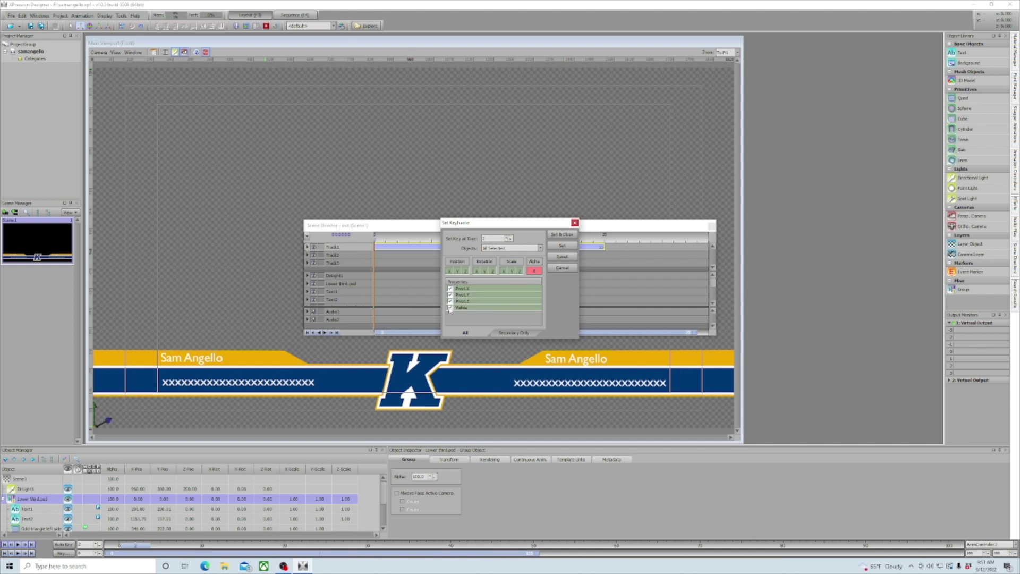
{"action": "left_click", "coordinate": [566, 236]}
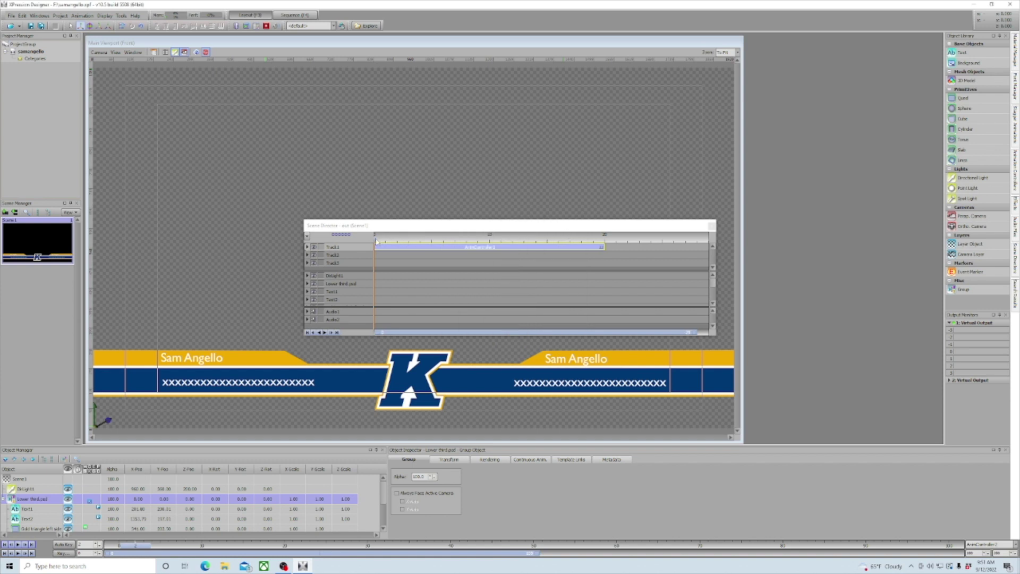
At frame 20, lower the lower third's Position Y to -238, moving it off screen.
{"action": "left_click_drag", "start_coordinate": [375, 242], "coordinate": [607, 249]}
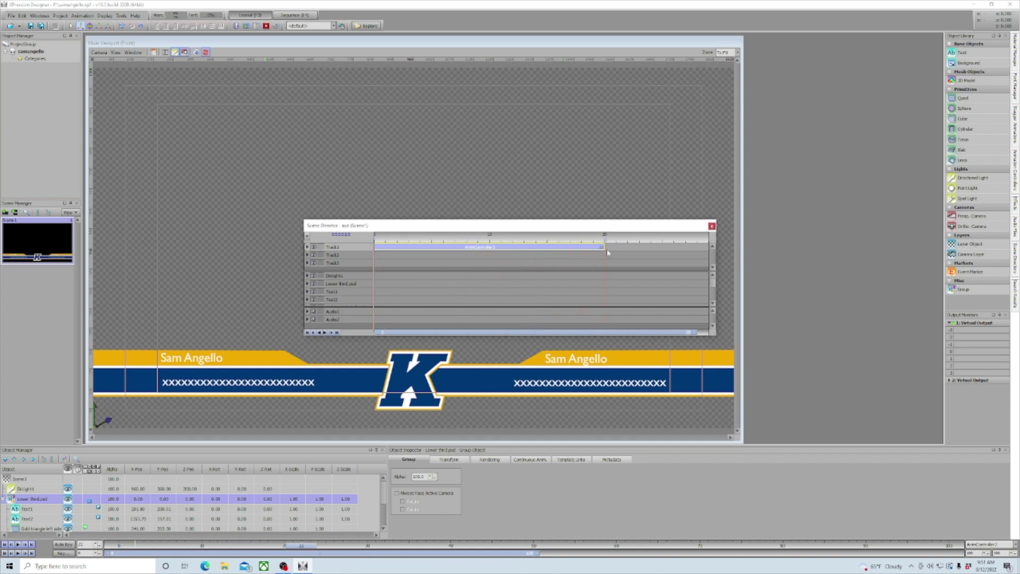
{"action": "left_click", "coordinate": [450, 460]}
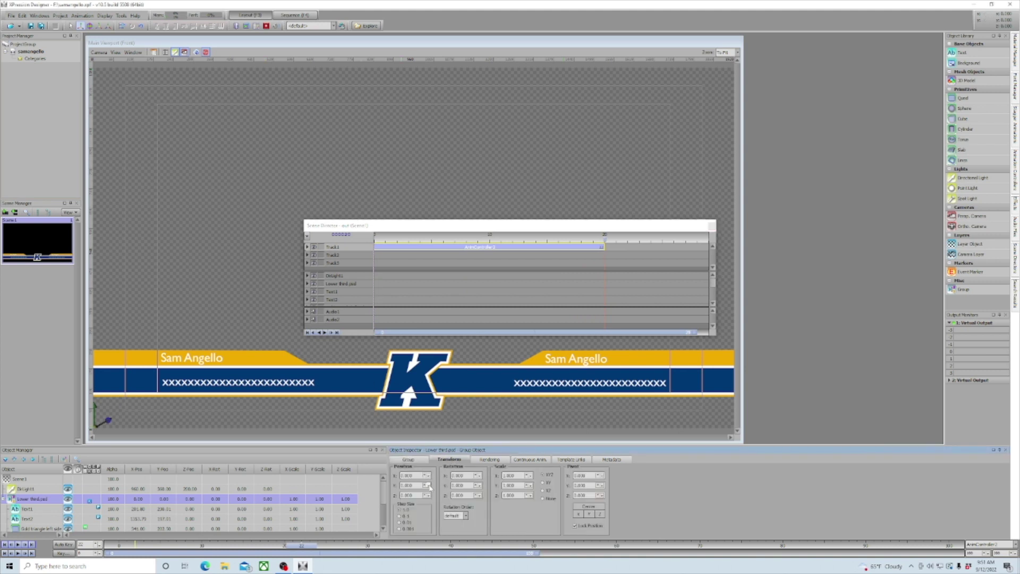
{"action": "left_click", "coordinate": [427, 487]}
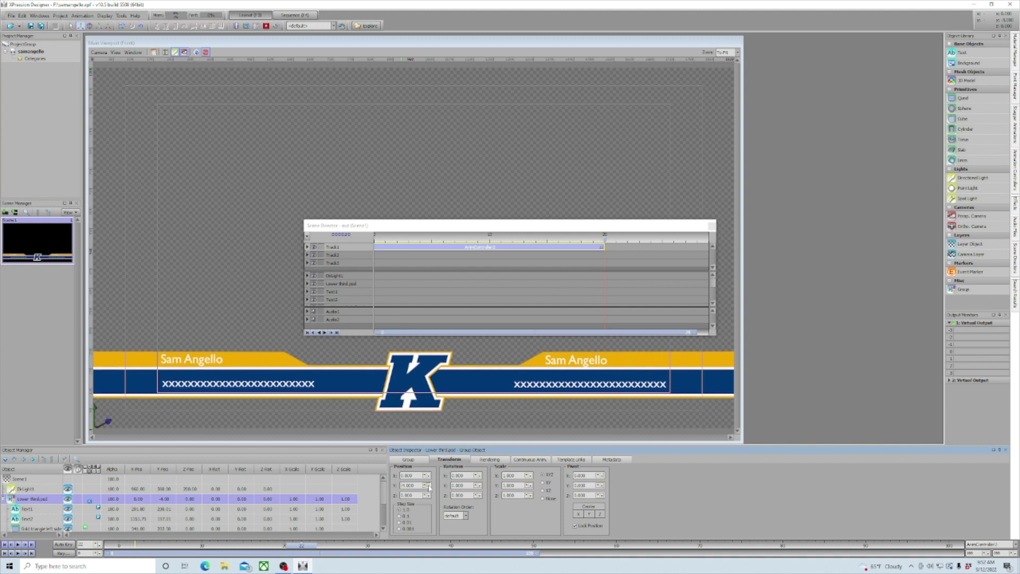
{"action": "left_click_drag", "start_coordinate": [429, 488], "coordinate": [429, 487]}
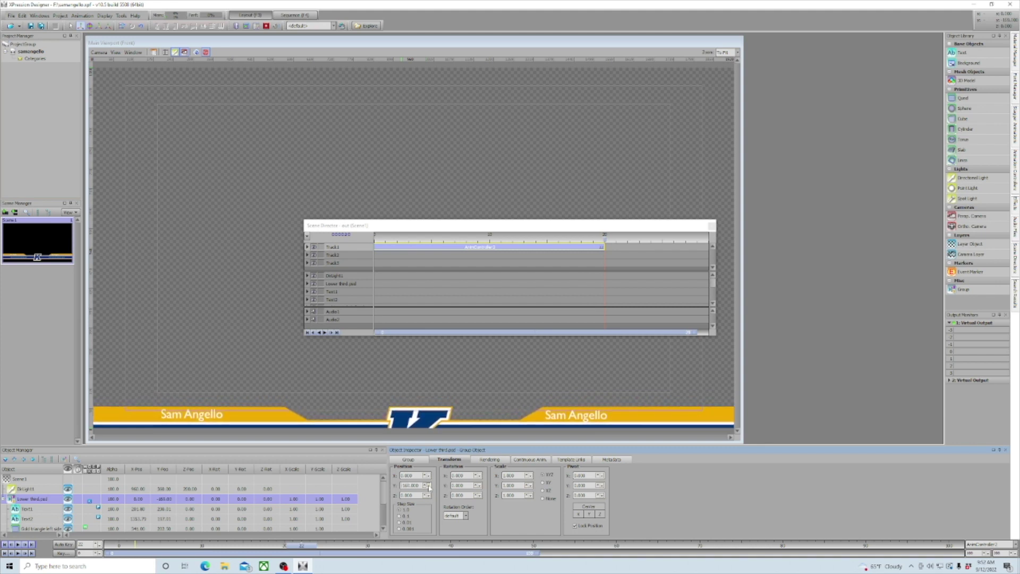
{"action": "left_click_drag", "start_coordinate": [429, 487], "coordinate": [430, 487]}
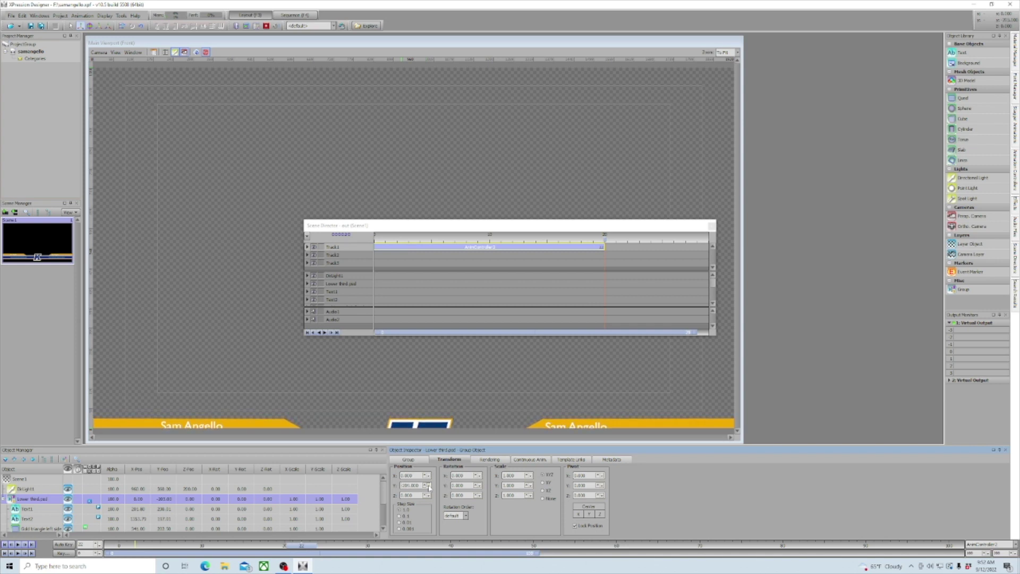
{"action": "left_click_drag", "start_coordinate": [429, 486], "coordinate": [429, 487]}
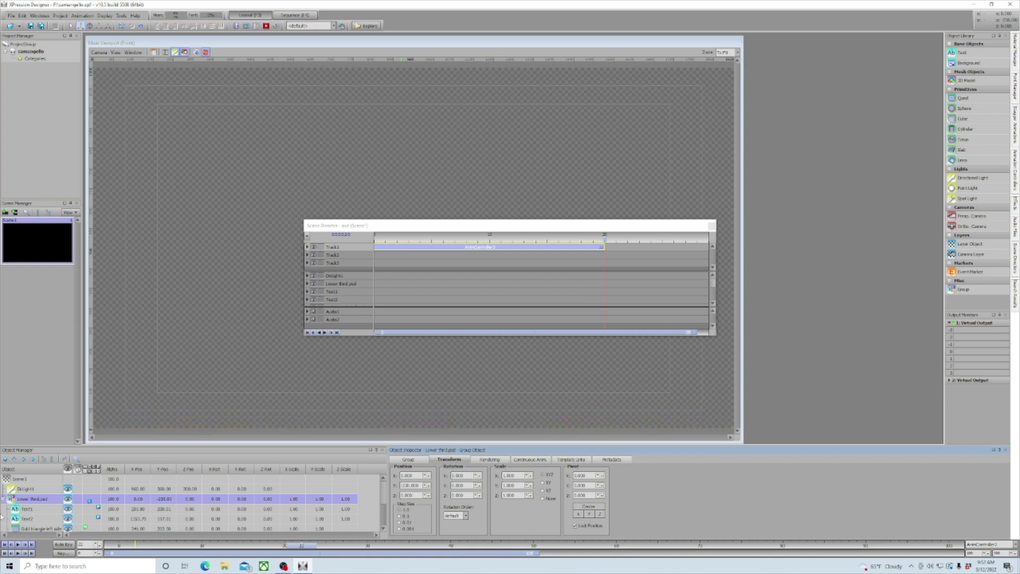
Set the frame 20 keyframe and preview the out animation forwards and backwards.
{"action": "left_click", "coordinate": [58, 553]}
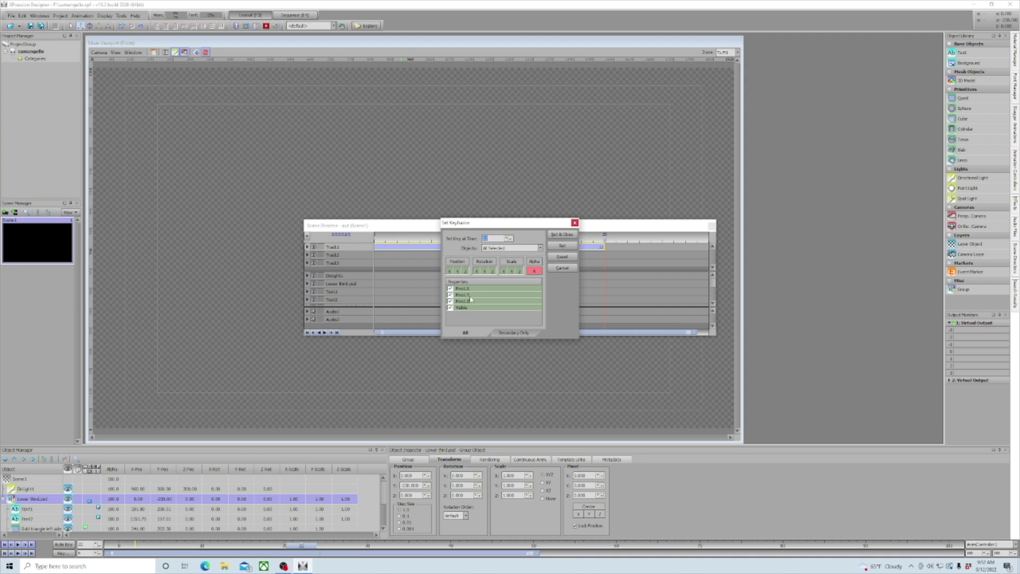
{"action": "left_click", "coordinate": [564, 234]}
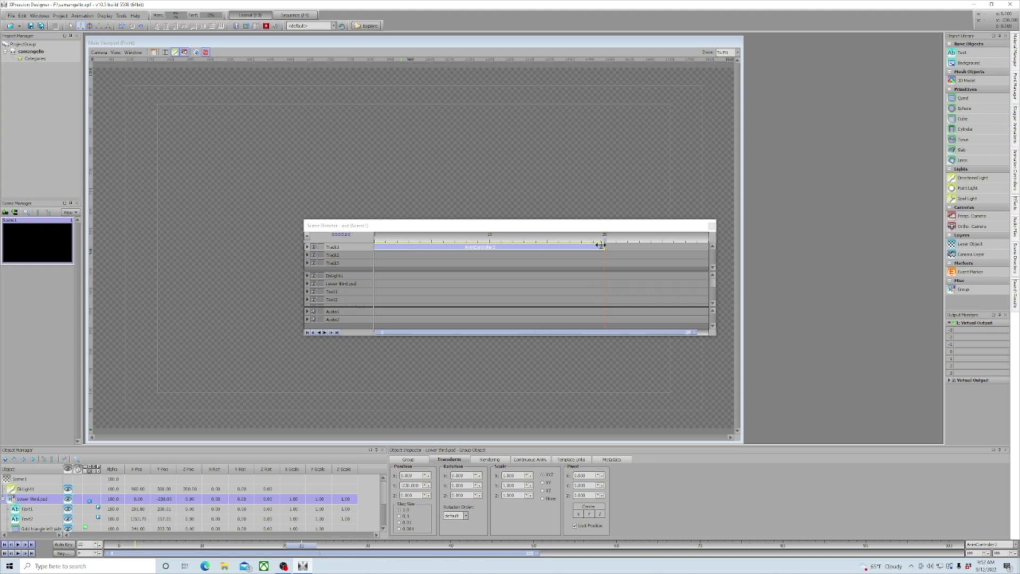
{"action": "left_click", "coordinate": [319, 334]}
{"action": "left_click", "coordinate": [321, 333]}
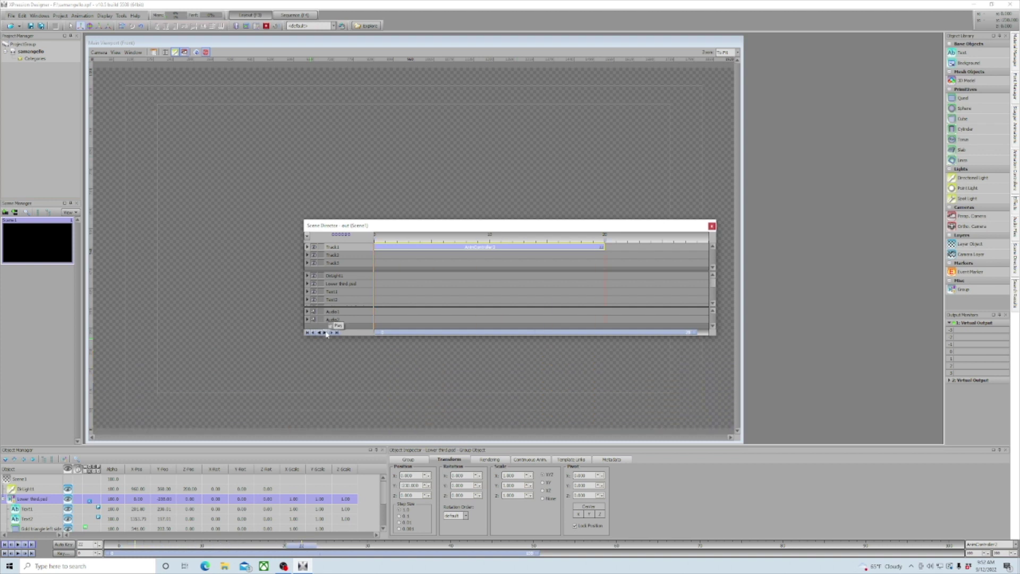
{"action": "left_click", "coordinate": [320, 334]}
{"action": "left_click", "coordinate": [324, 333]}
Copy the AnimController2 clip and close its timeline to view the scene directors list.
{"action": "right_click", "coordinate": [530, 249]}
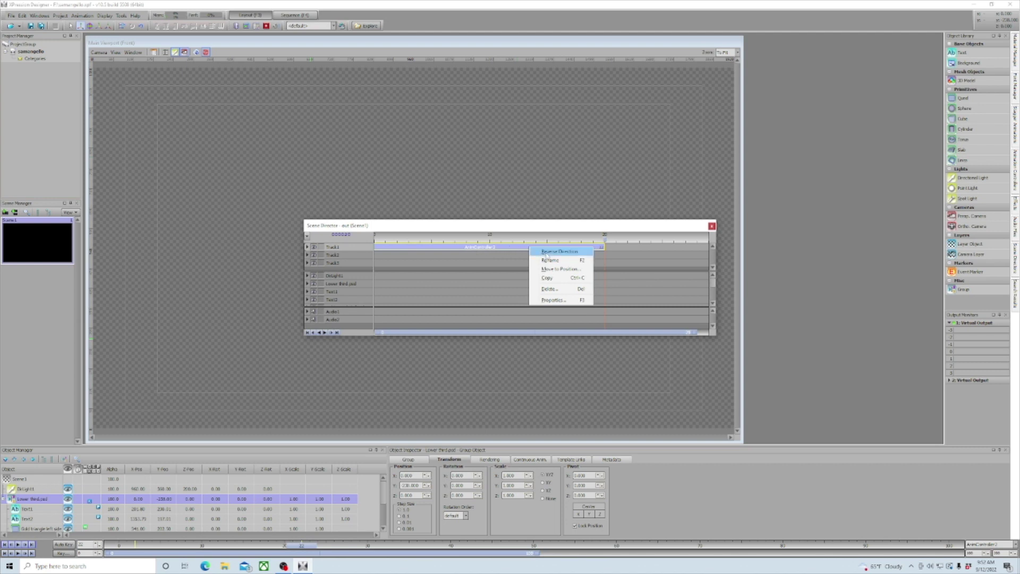
{"action": "left_click", "coordinate": [561, 278]}
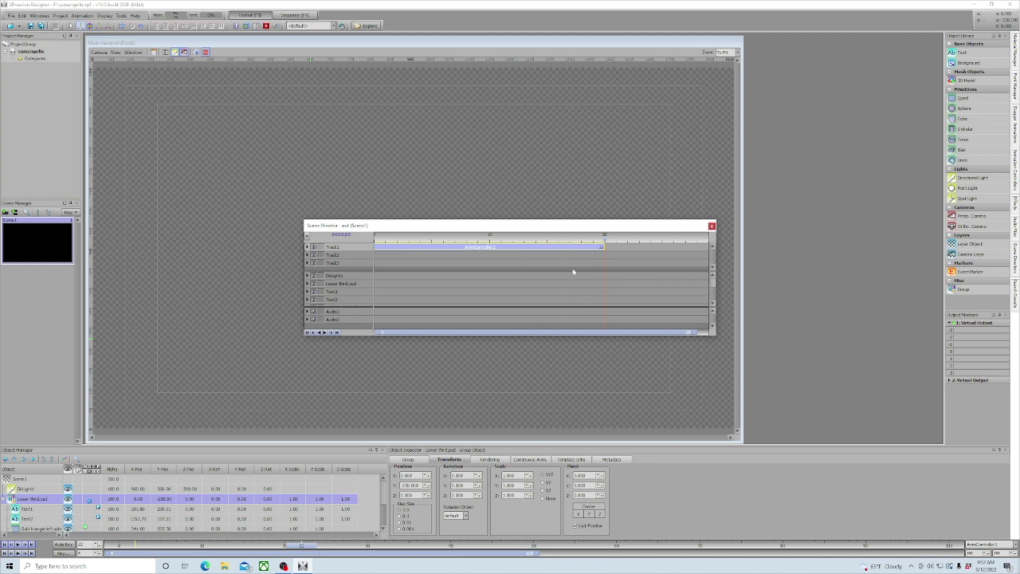
{"action": "left_click", "coordinate": [712, 225]}
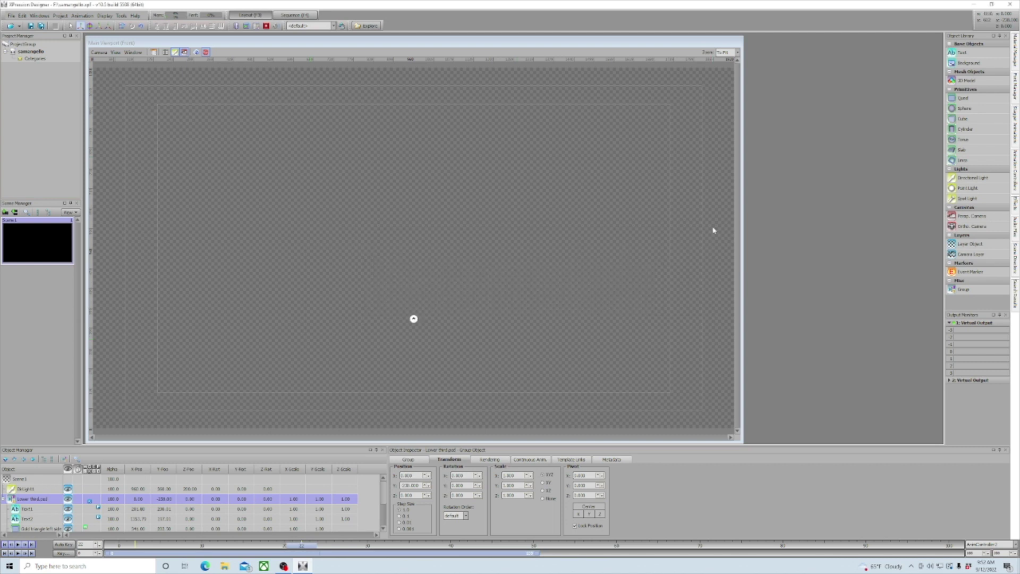
{"action": "left_click", "coordinate": [1016, 262]}
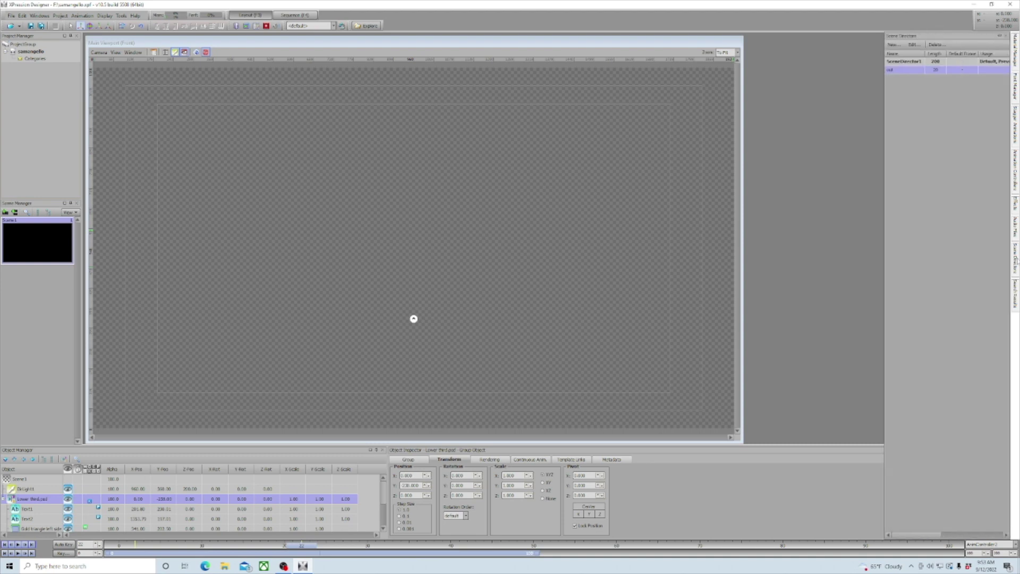
Create a second scene director, SceneDirector2, and rename it.
{"action": "left_click", "coordinate": [894, 44]}
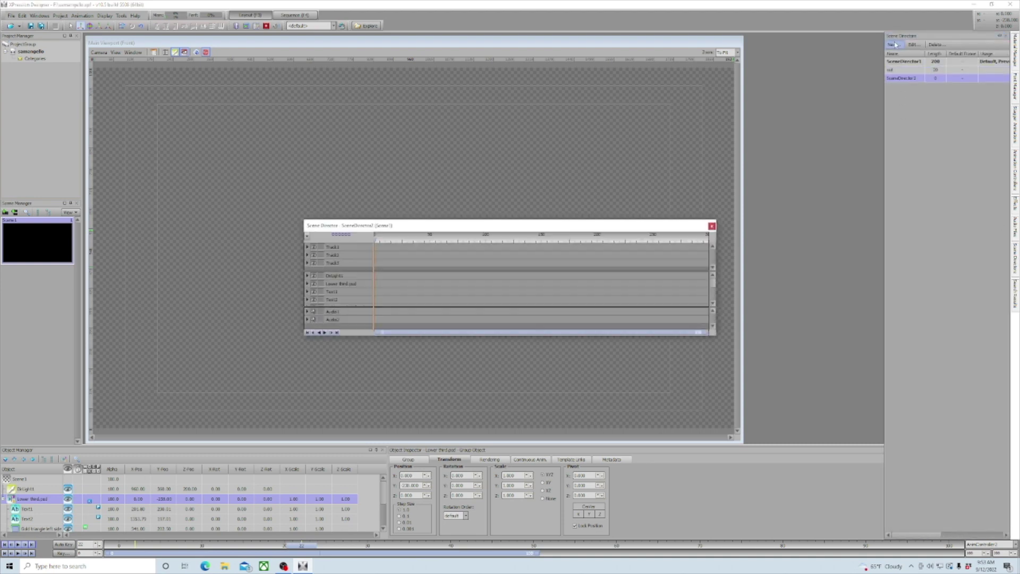
{"action": "right_click", "coordinate": [908, 79]}
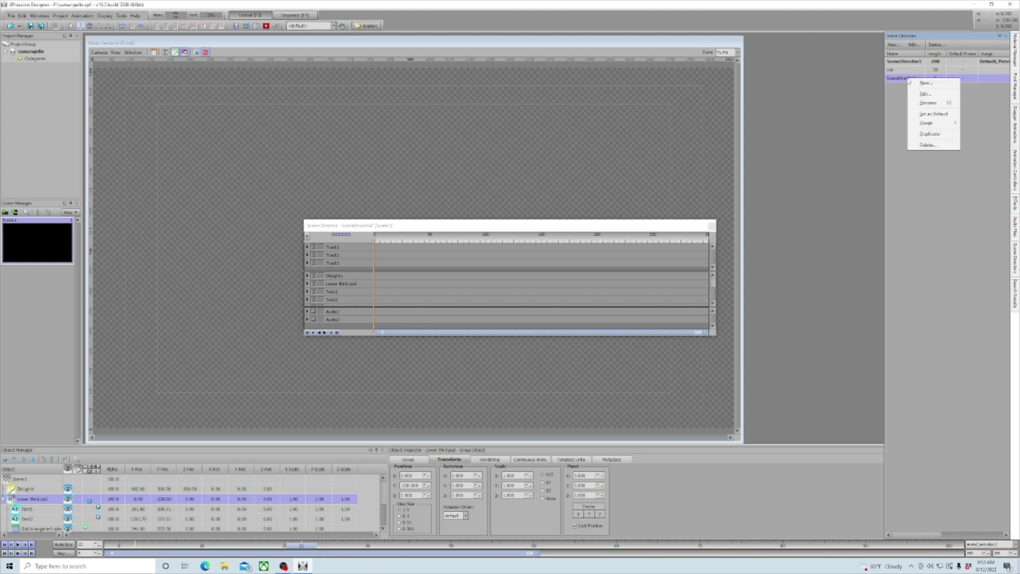
{"action": "left_click", "coordinate": [929, 103]}
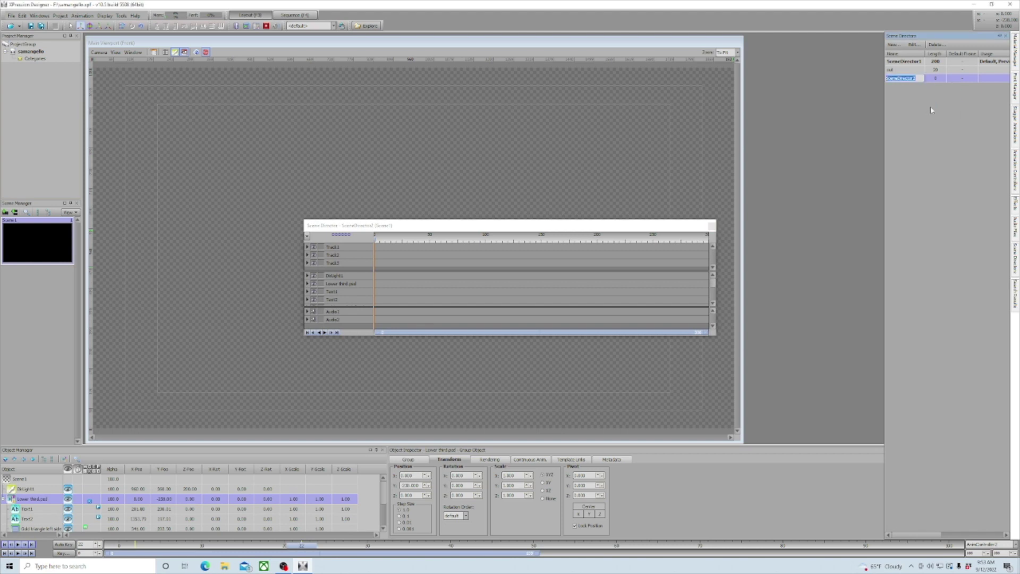
{"action": "type", "text": "n"}
Paste the copied animation controller onto Track1 for the Lower third pod.
{"action": "right_click", "coordinate": [405, 246]}
{"action": "left_click", "coordinate": [423, 273]}
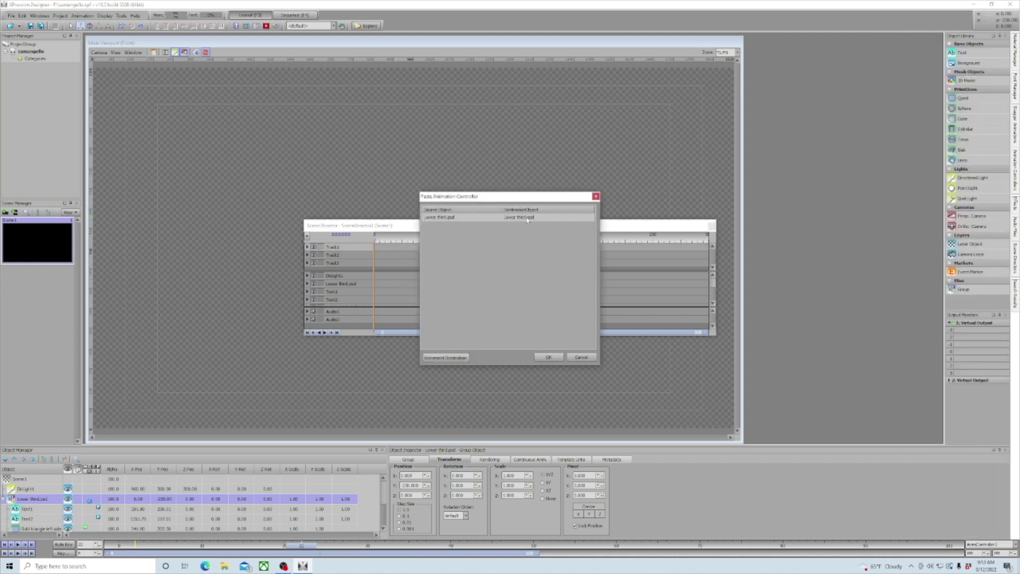
{"action": "left_click", "coordinate": [548, 356]}
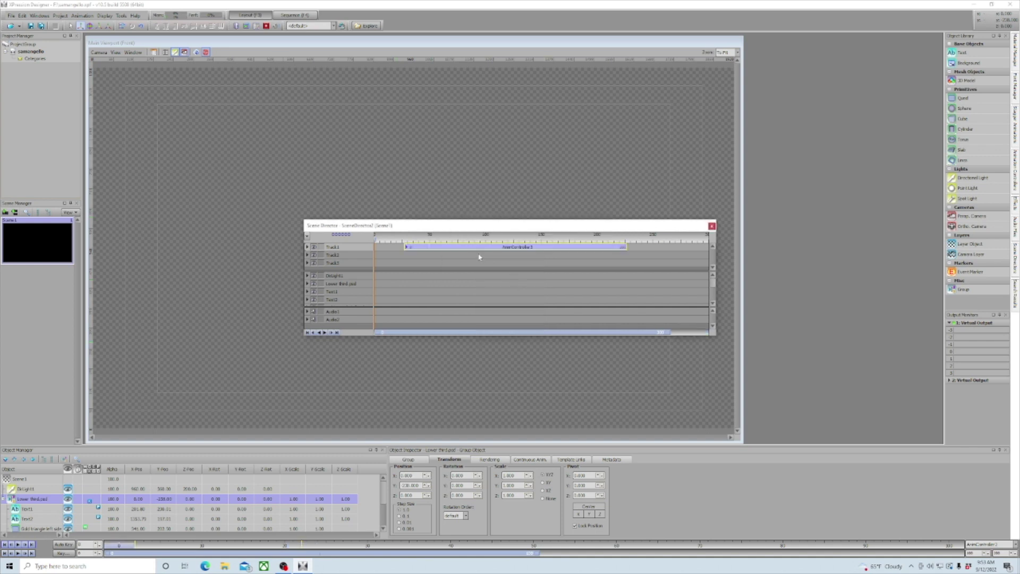
Move the pasted AnimController3 clip to frame 0 and trim its end to about frame 20.
{"action": "left_click_drag", "start_coordinate": [465, 248], "coordinate": [434, 252]}
{"action": "left_click_drag", "start_coordinate": [593, 248], "coordinate": [403, 248]}
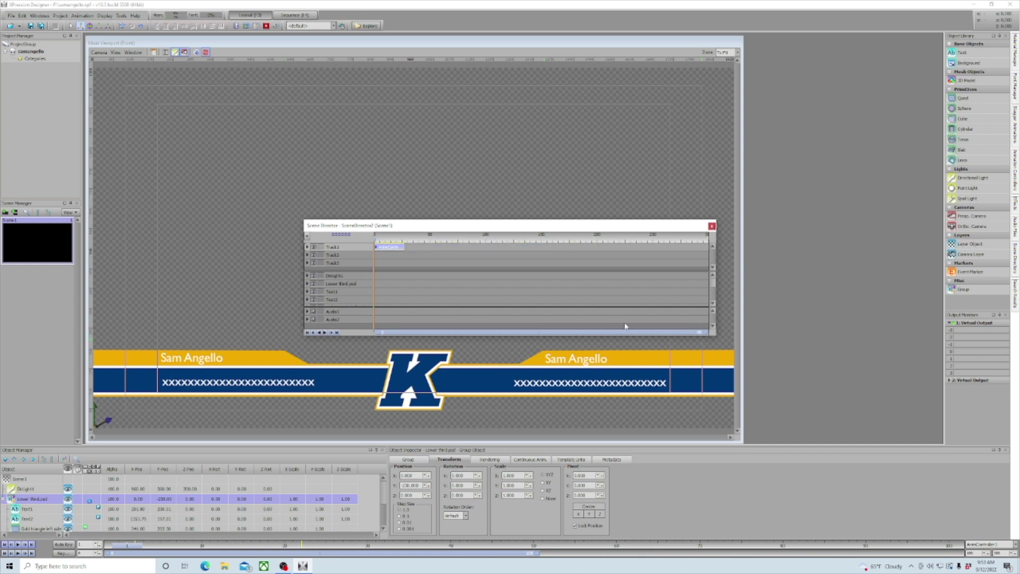
{"action": "left_click_drag", "start_coordinate": [701, 332], "coordinate": [611, 333]}
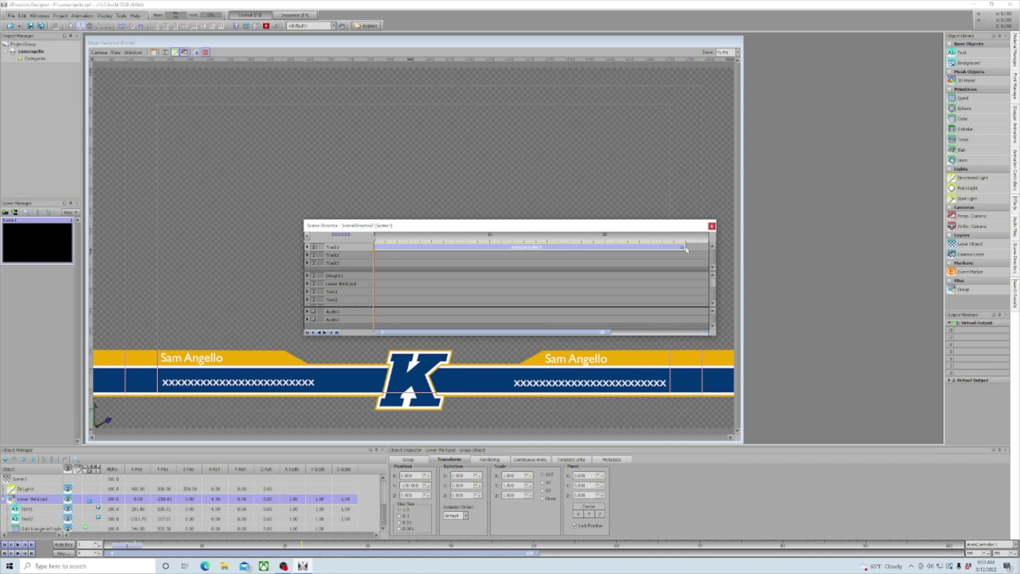
{"action": "left_click_drag", "start_coordinate": [682, 246], "coordinate": [574, 250]}
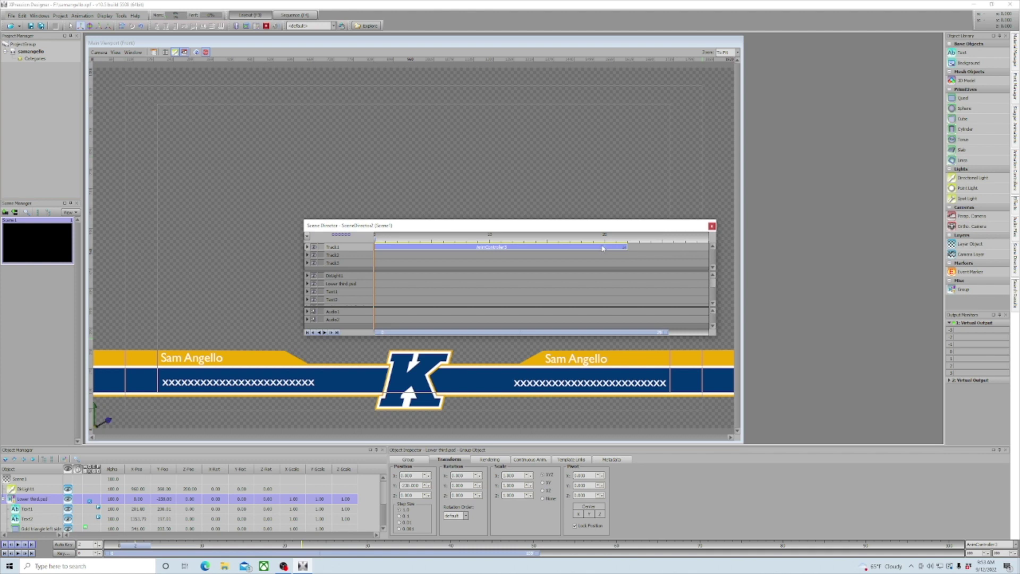
{"action": "left_click_drag", "start_coordinate": [627, 246], "coordinate": [614, 246]}
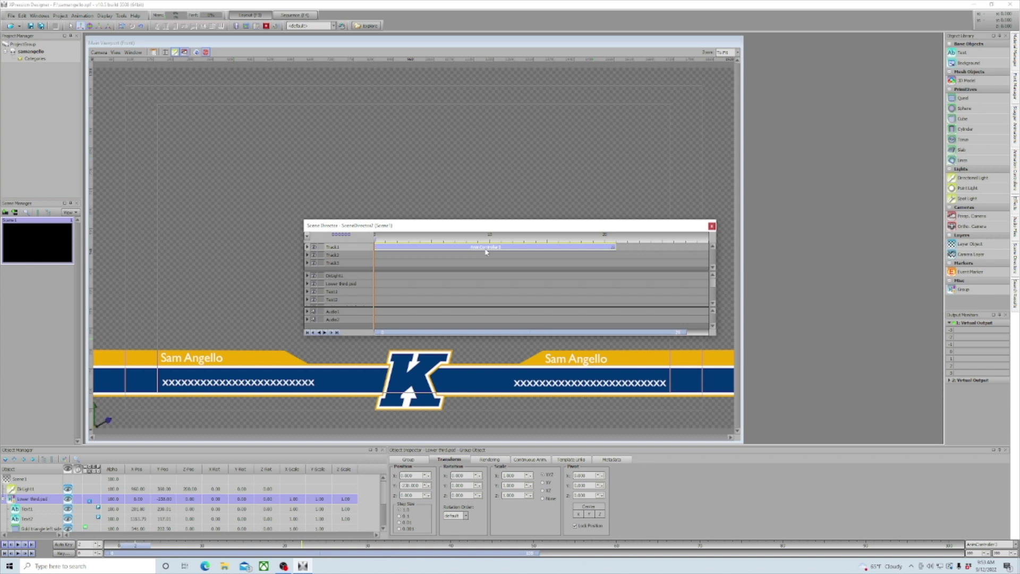
Set the pasted clip to play in reverse and preview it from frame 0.
{"action": "right_click", "coordinate": [484, 246]}
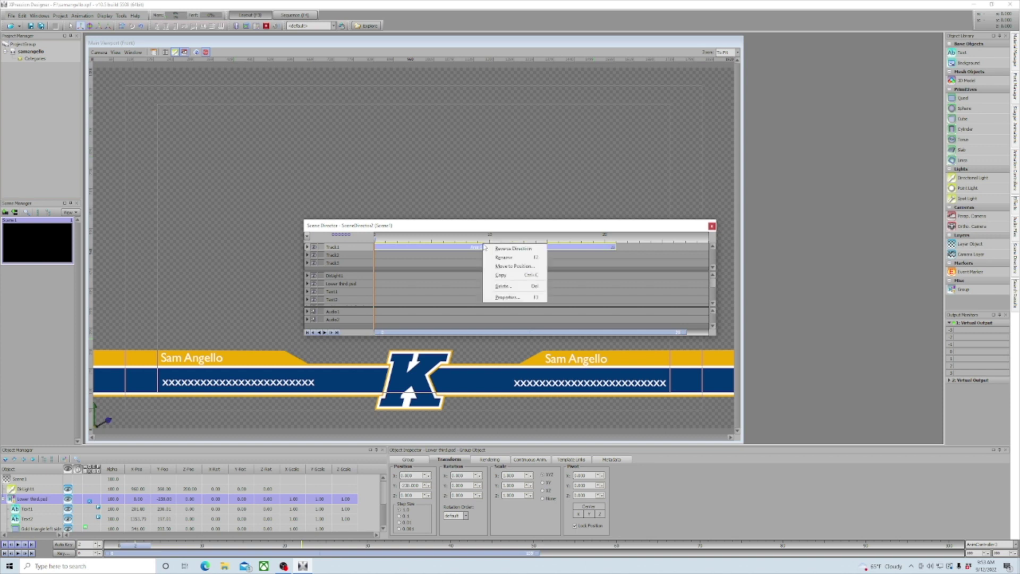
{"action": "left_click", "coordinate": [502, 248]}
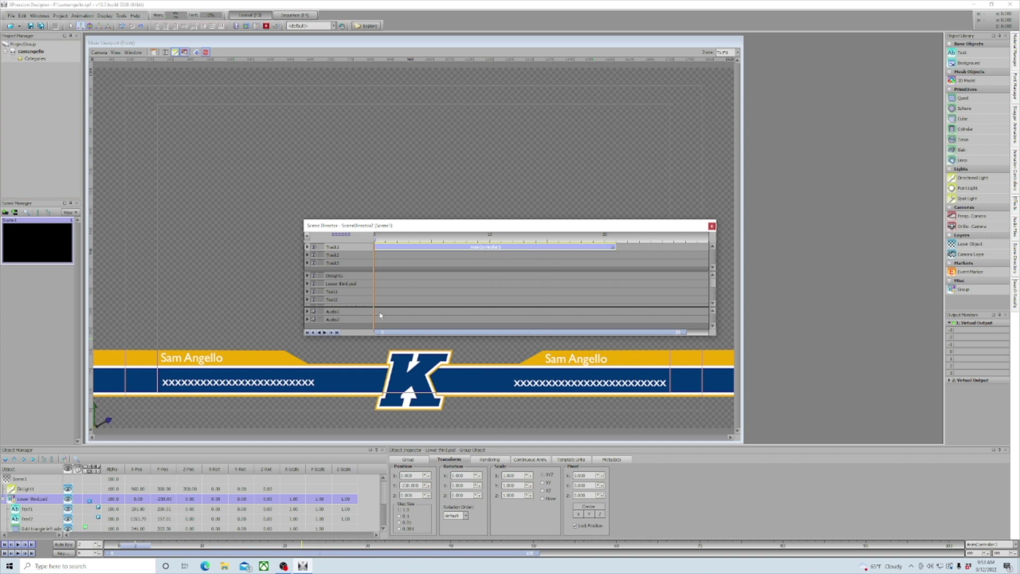
{"action": "left_click", "coordinate": [319, 334]}
{"action": "left_click", "coordinate": [322, 333]}
Nudge the clip slightly, replay the lower third animating on and off, then close the director.
{"action": "left_click_drag", "start_coordinate": [509, 249], "coordinate": [521, 249]}
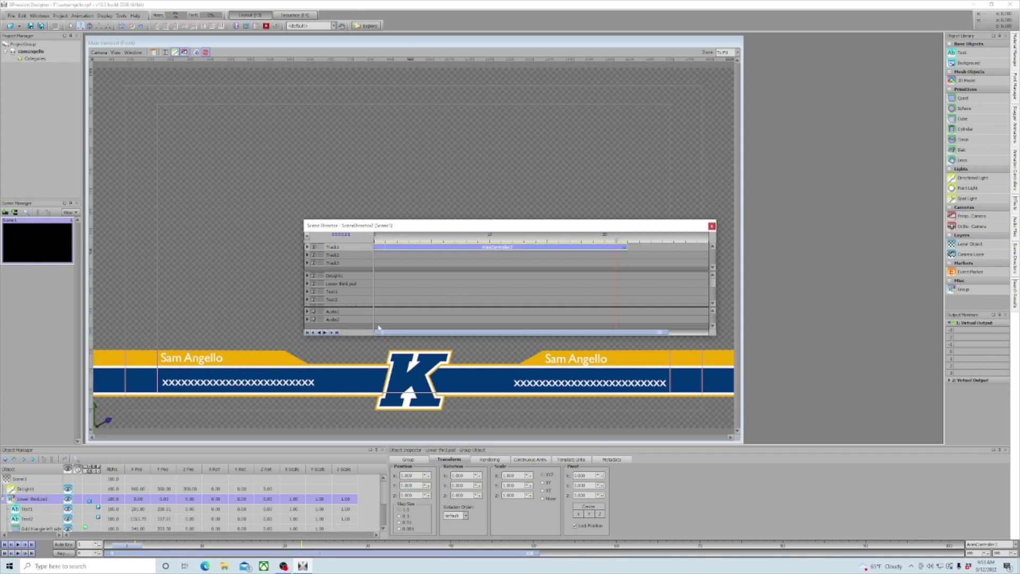
{"action": "left_click", "coordinate": [320, 332]}
{"action": "left_click", "coordinate": [325, 333]}
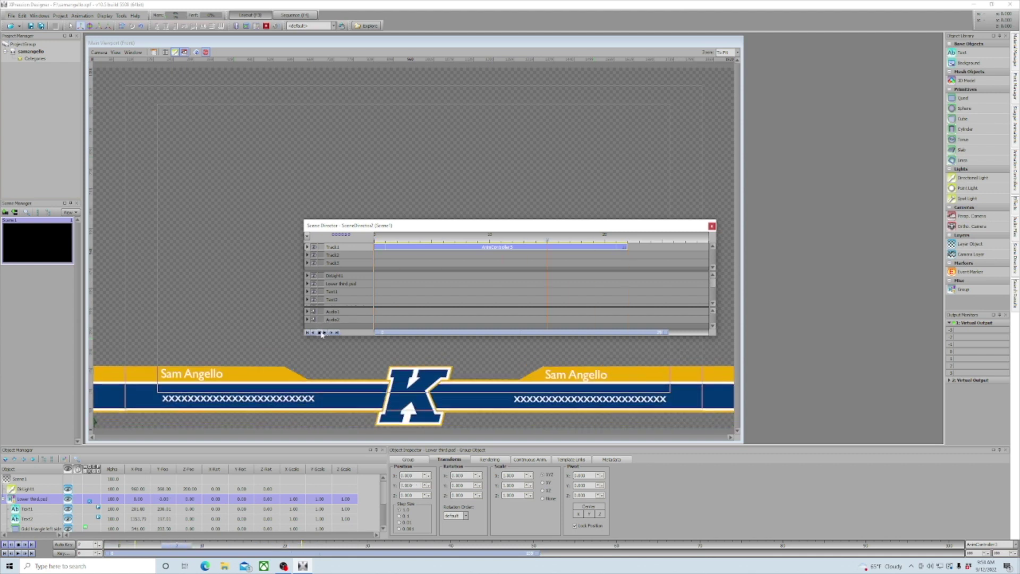
{"action": "left_click", "coordinate": [325, 333]}
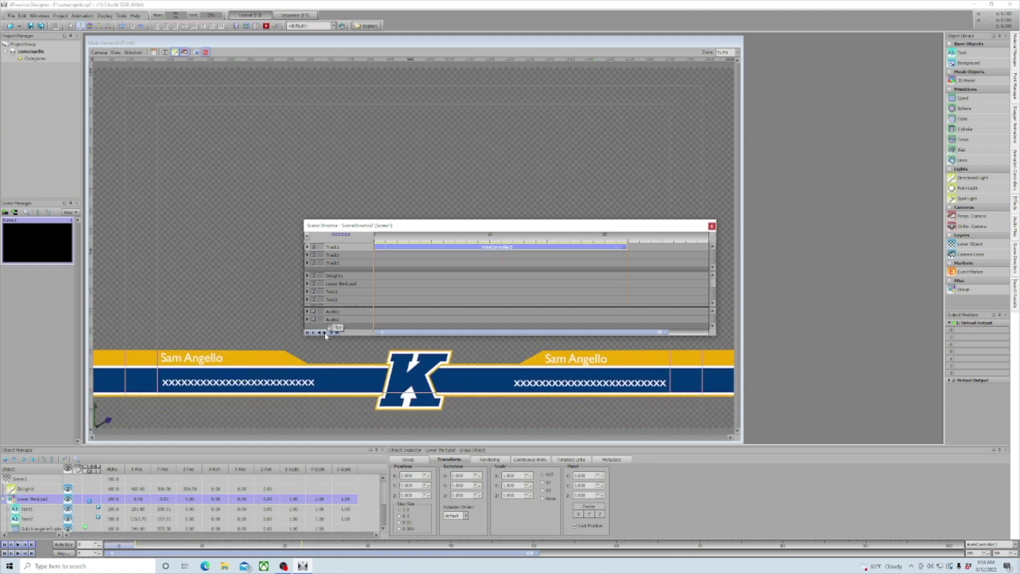
{"action": "left_click", "coordinate": [319, 333]}
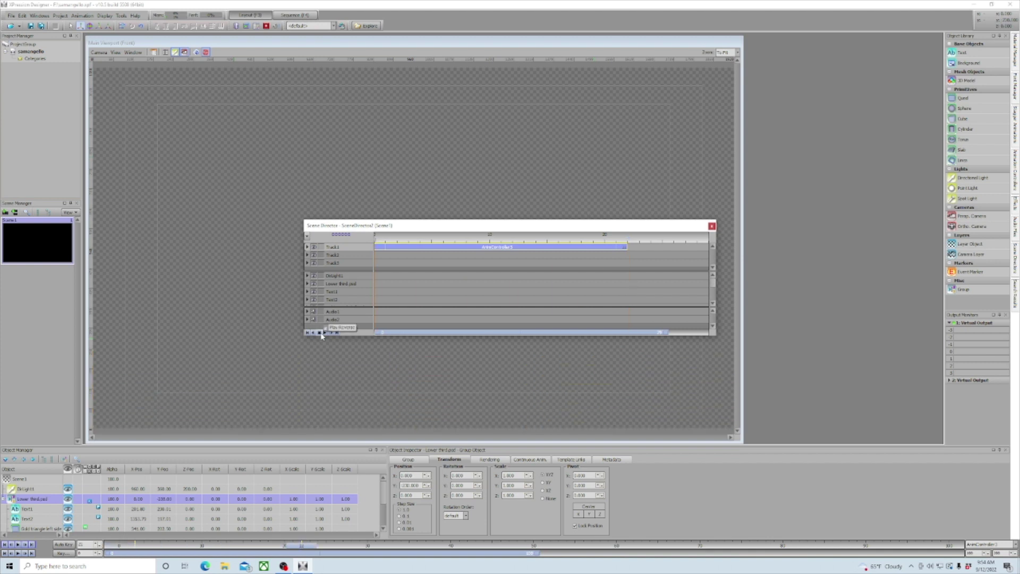
{"action": "left_click", "coordinate": [324, 334]}
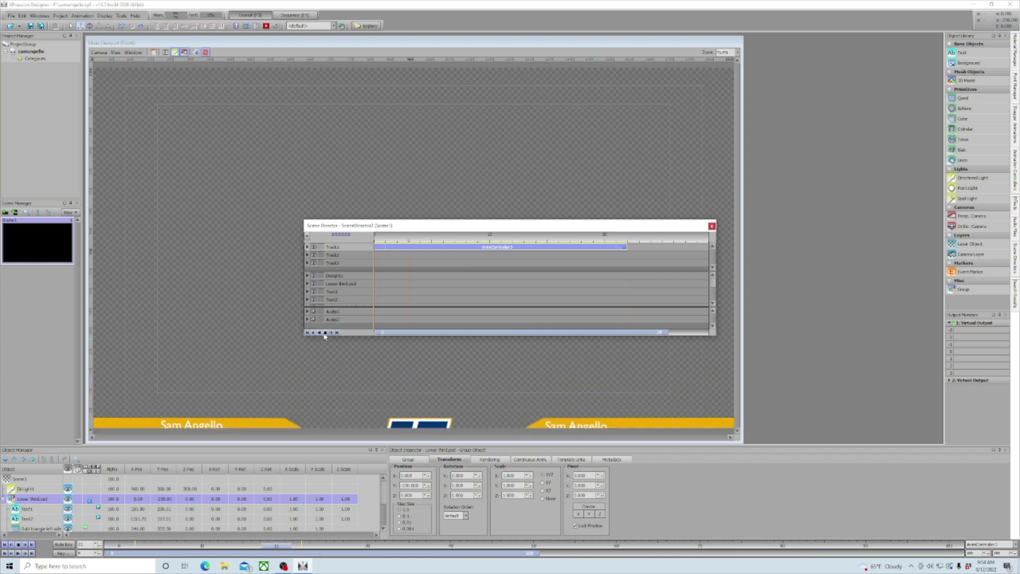
{"action": "left_click", "coordinate": [712, 226]}
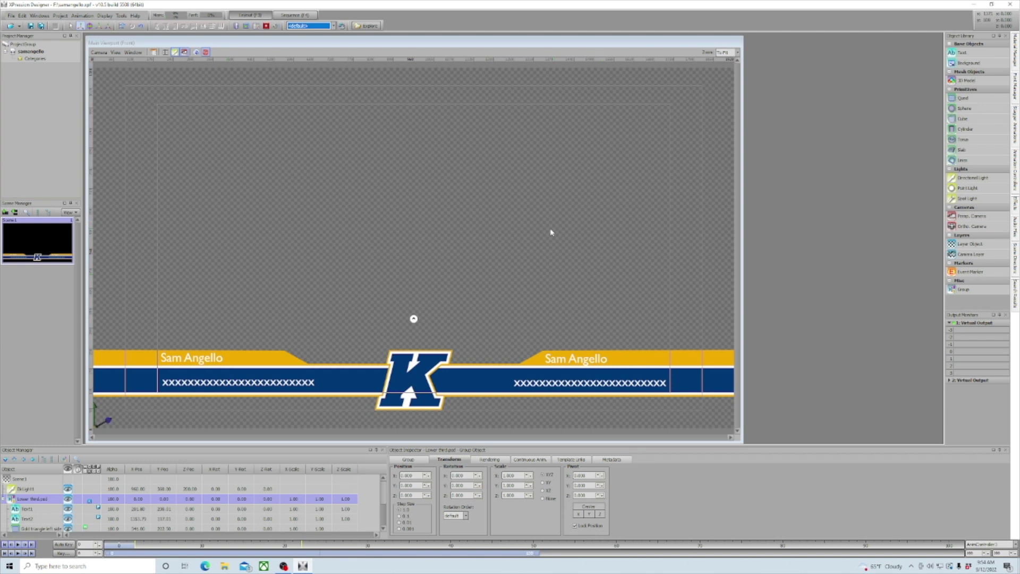
Add a Scene1 transition rule that plays In when taken in and Out when taken out.
{"action": "left_click", "coordinate": [20, 479]}
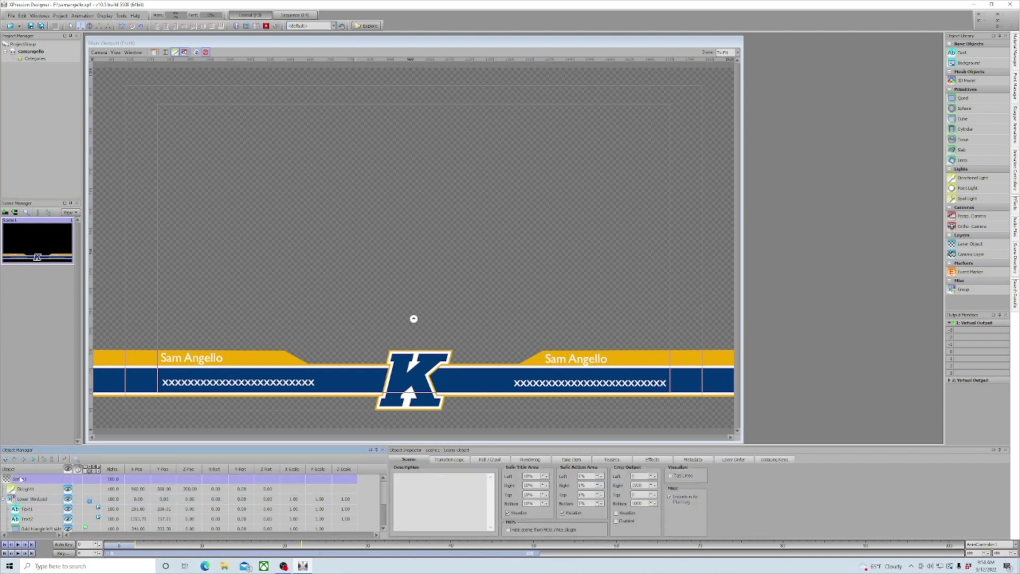
{"action": "left_click", "coordinate": [463, 460]}
{"action": "left_click", "coordinate": [397, 474]}
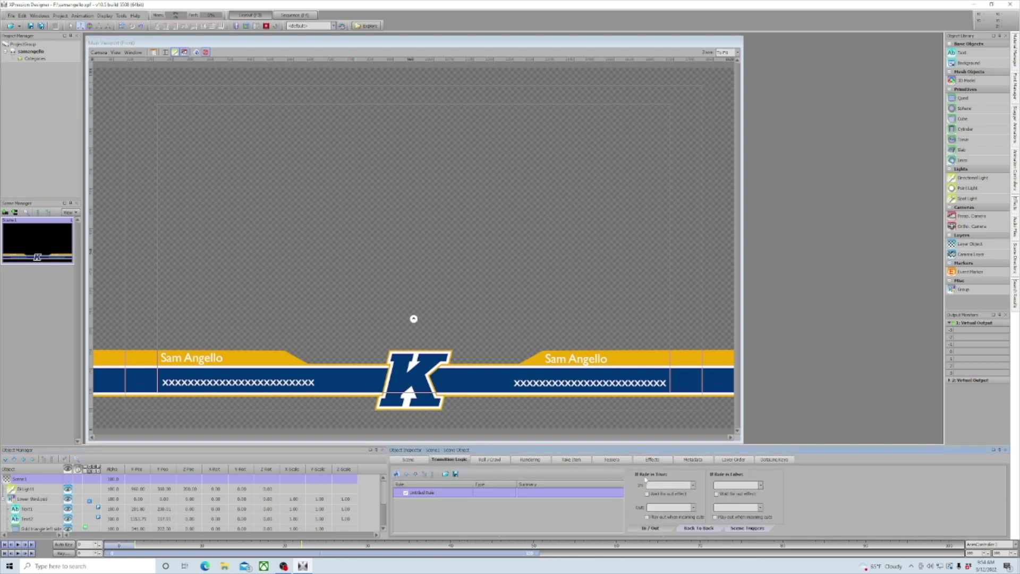
{"action": "left_click", "coordinate": [693, 486]}
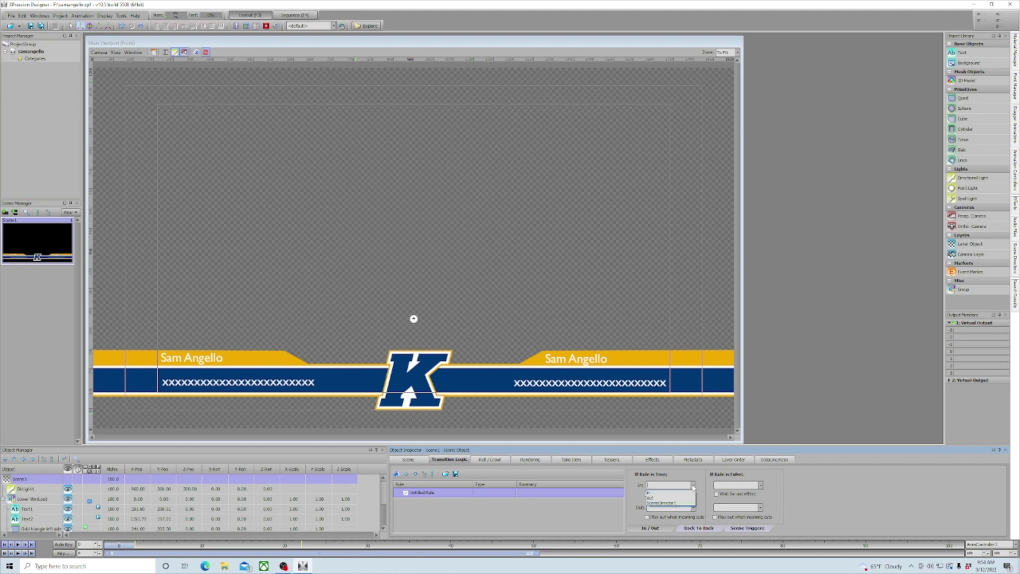
{"action": "left_click", "coordinate": [686, 493]}
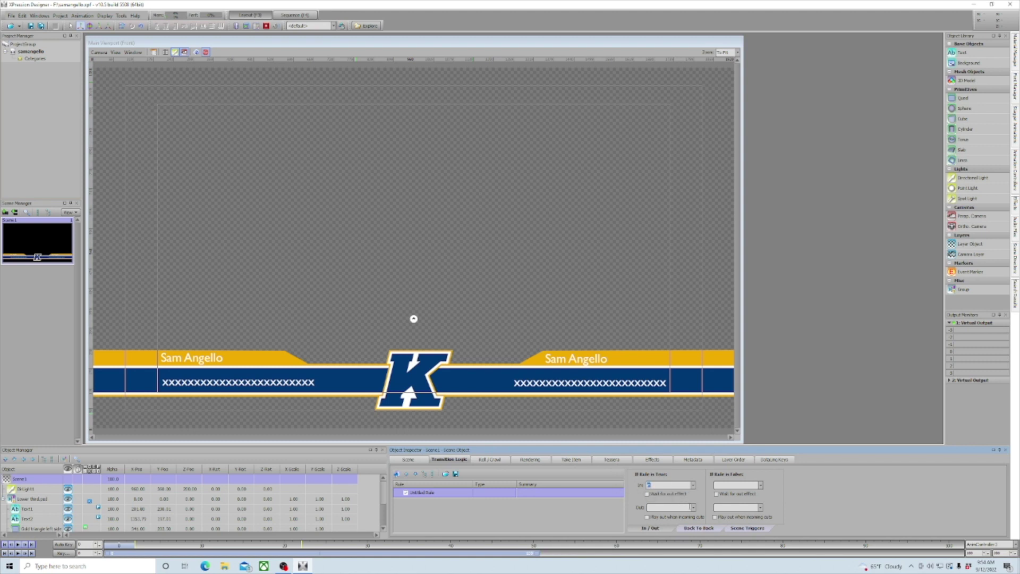
{"action": "left_click", "coordinate": [693, 508]}
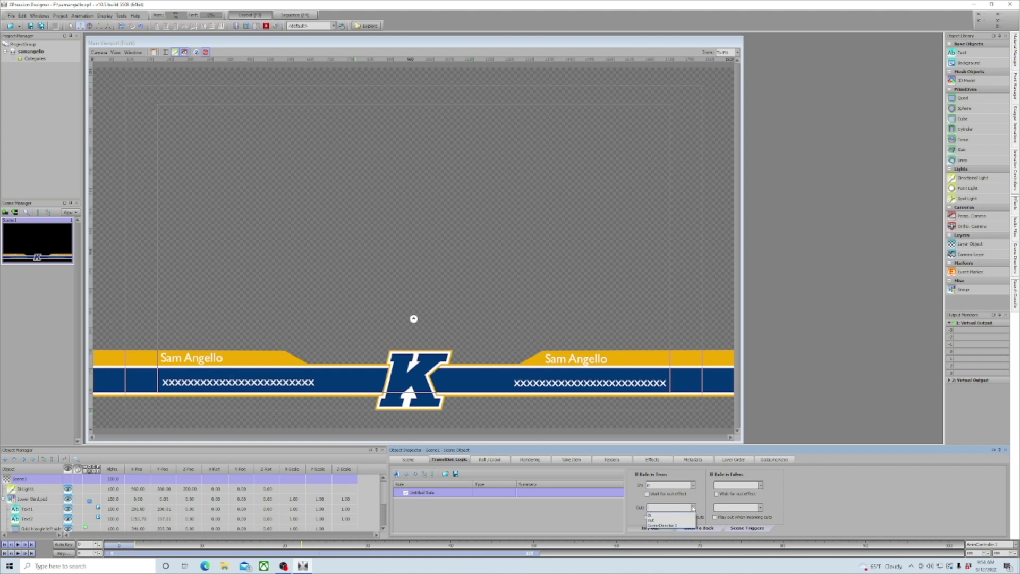
{"action": "left_click", "coordinate": [684, 521]}
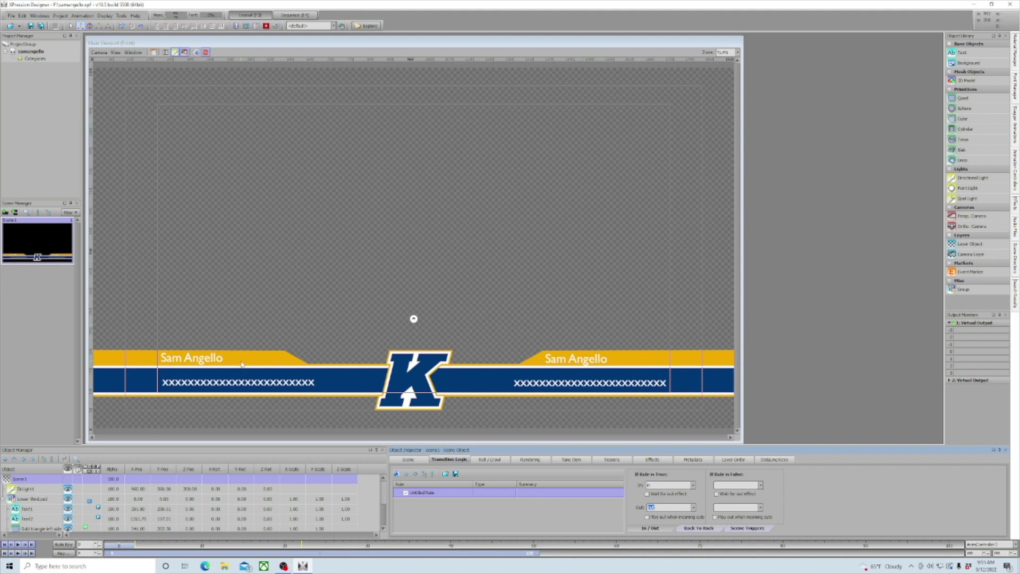
Duplicate Scene1 into a new Scene2 and select it.
{"action": "right_click", "coordinate": [25, 238]}
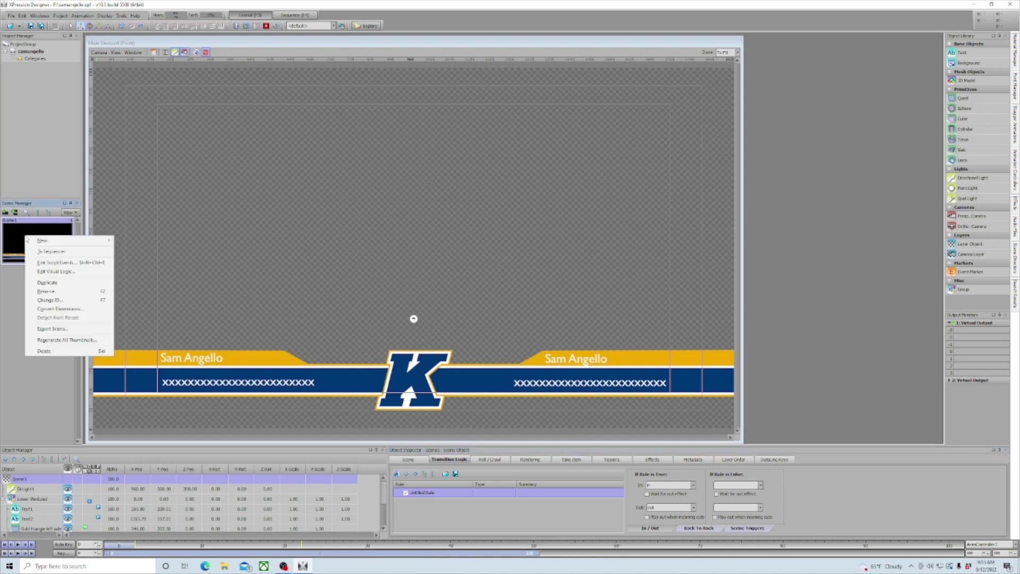
{"action": "left_click", "coordinate": [48, 283]}
{"action": "left_click", "coordinate": [34, 281]}
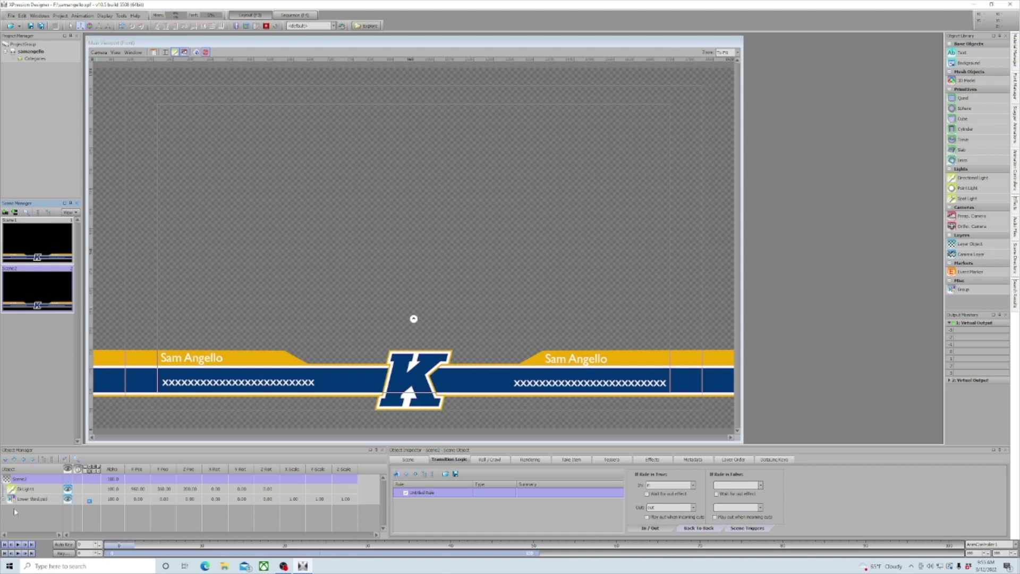
Hide the right-hand gold triangle in Scene2's Lower third group.
{"action": "left_click", "coordinate": [38, 516]}
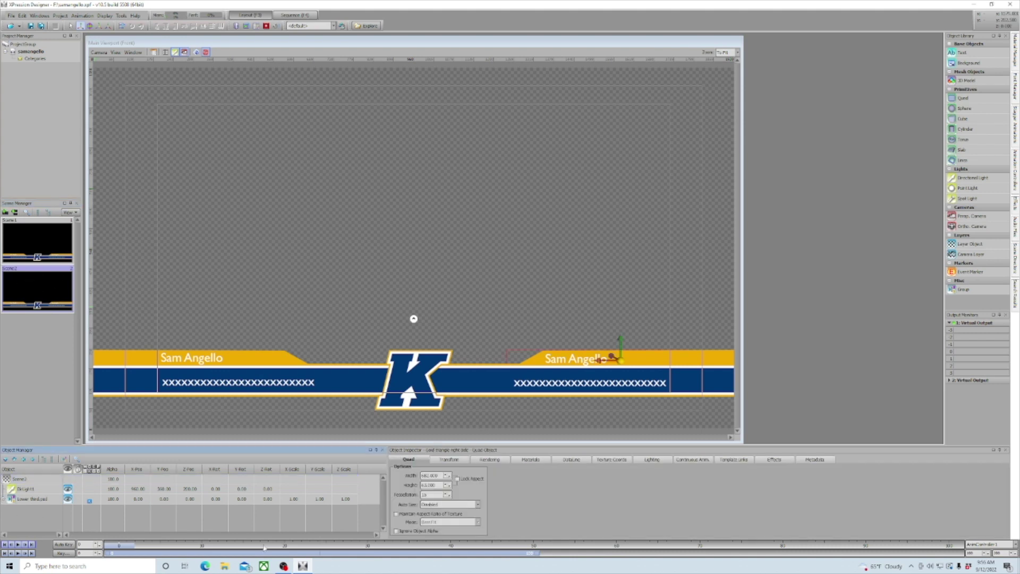
{"action": "left_click", "coordinate": [5, 499]}
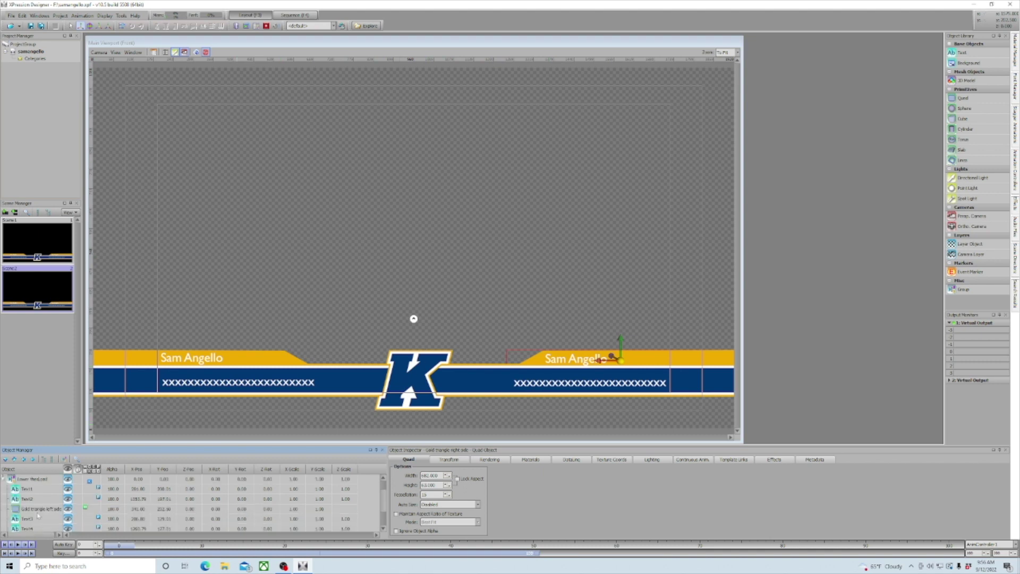
{"action": "scroll", "coordinate": [35, 514], "scroll_direction": "down", "scroll_amount": 2}
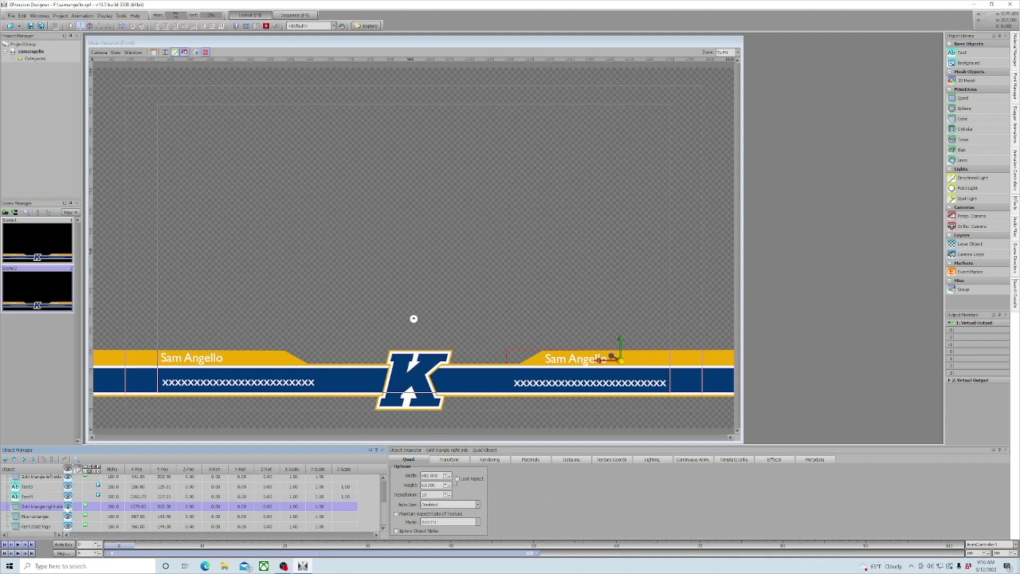
{"action": "left_click", "coordinate": [67, 506]}
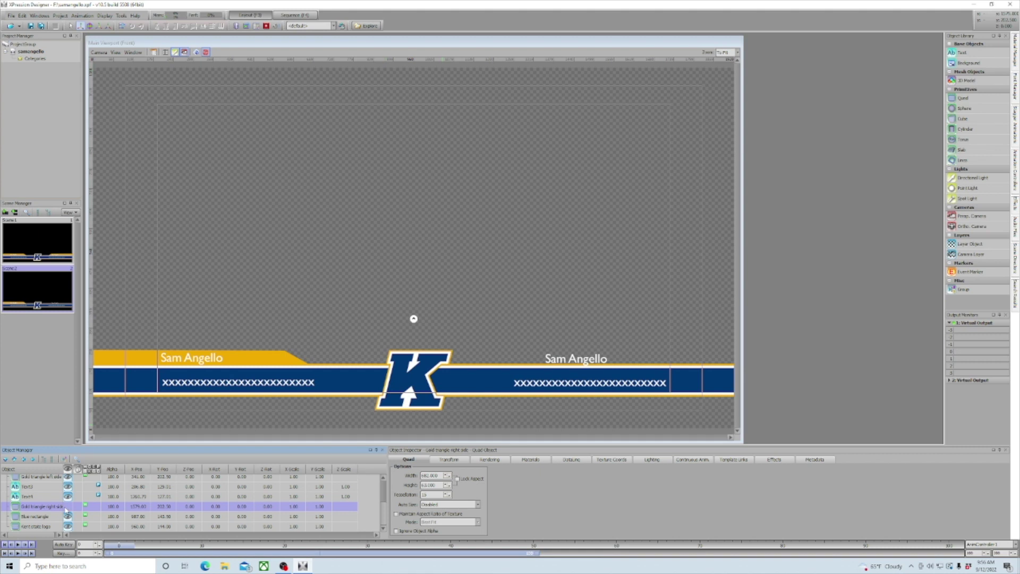
{"action": "scroll", "coordinate": [66, 510], "scroll_direction": "up", "scroll_amount": 1}
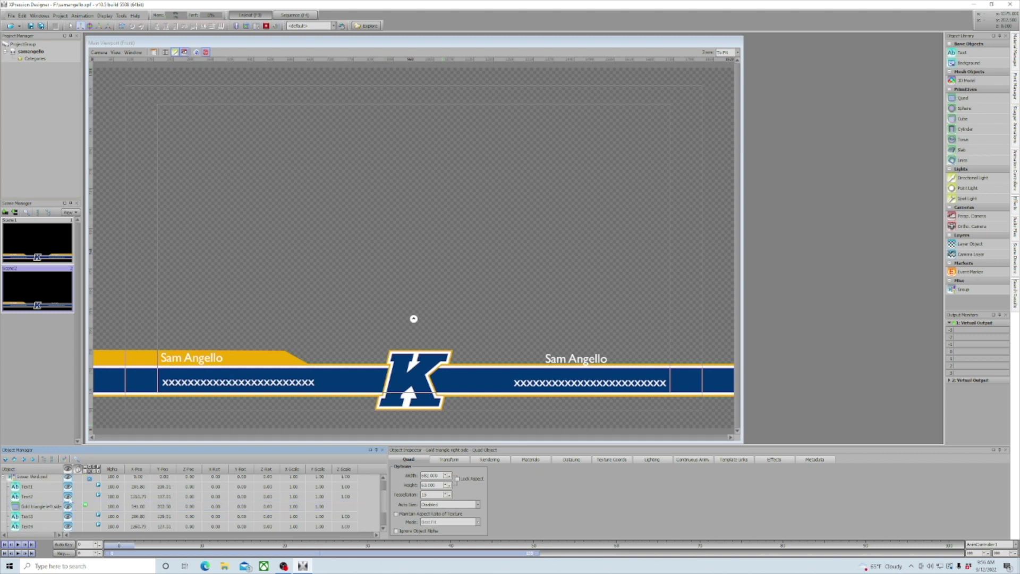
Delete the right-hand Text2 name and Text4 subtitle layers from Scene2.
{"action": "left_click", "coordinate": [68, 498]}
{"action": "right_click", "coordinate": [42, 497]}
{"action": "left_click", "coordinate": [61, 487]}
{"action": "left_click", "coordinate": [491, 295]}
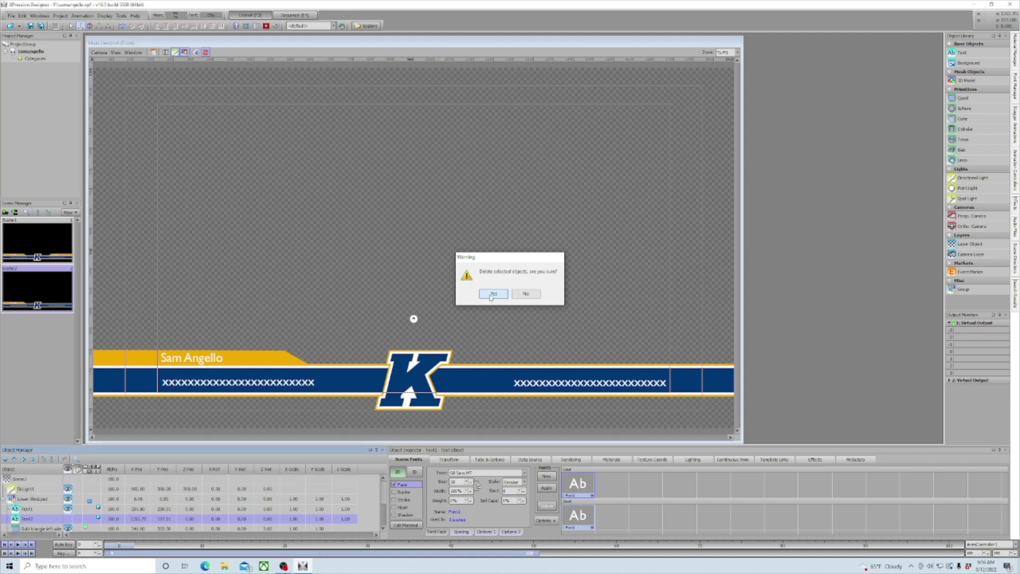
{"action": "scroll", "coordinate": [27, 510], "scroll_direction": "down", "scroll_amount": 1}
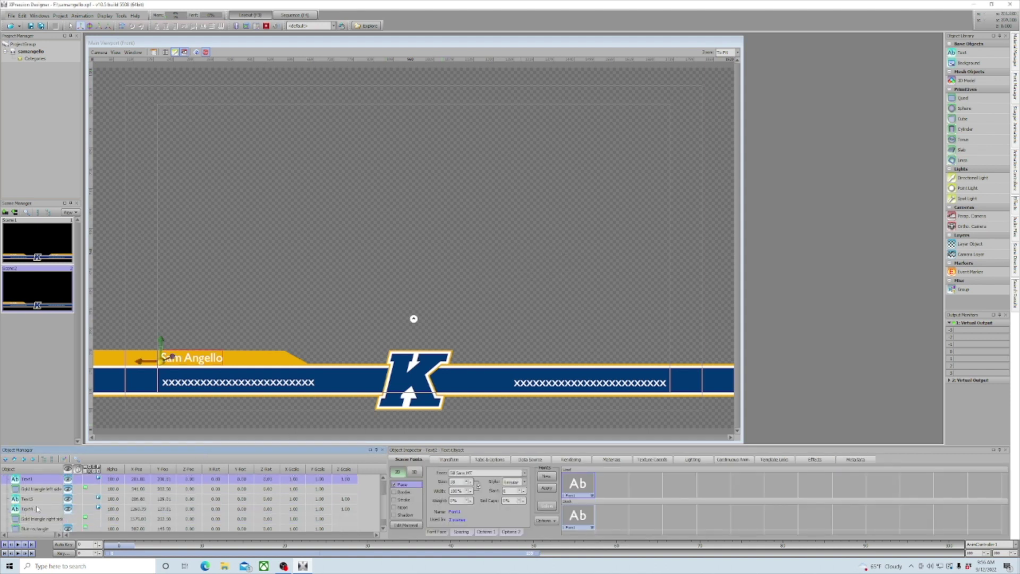
{"action": "left_click", "coordinate": [51, 509]}
{"action": "left_click", "coordinate": [68, 509]}
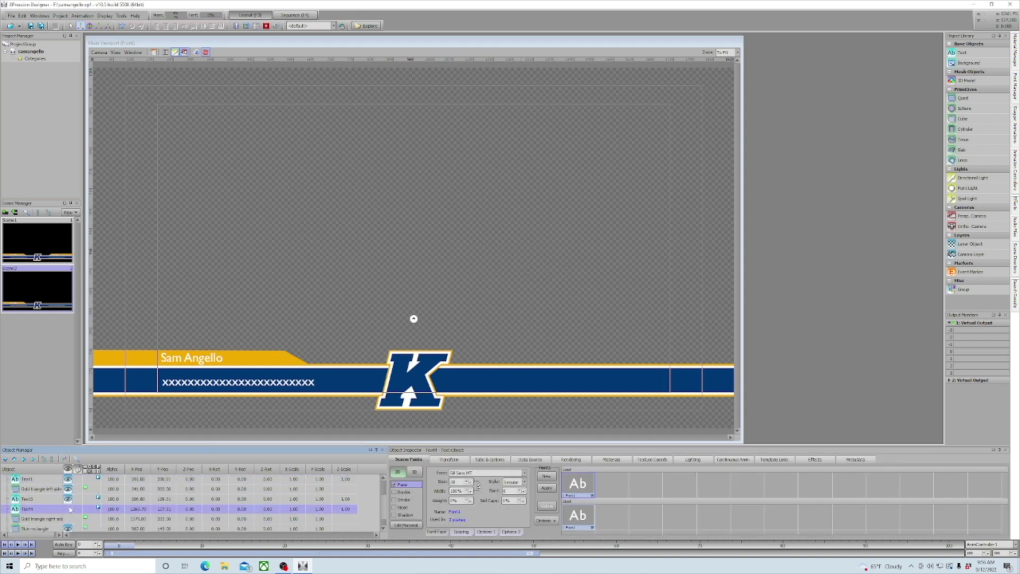
{"action": "left_click", "coordinate": [68, 509]}
{"action": "right_click", "coordinate": [48, 512]}
{"action": "left_click", "coordinate": [67, 505]}
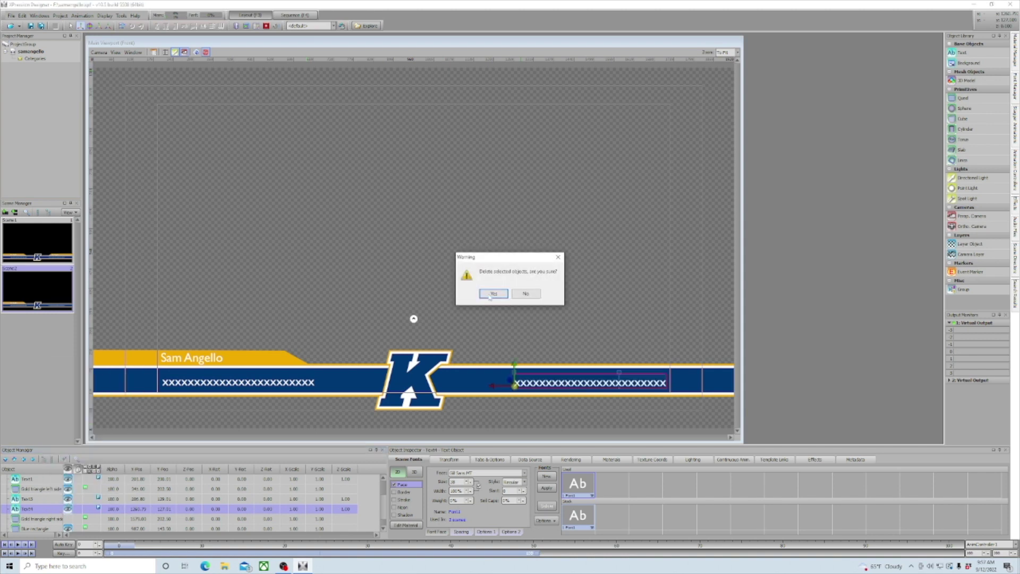
{"action": "left_click", "coordinate": [494, 293]}
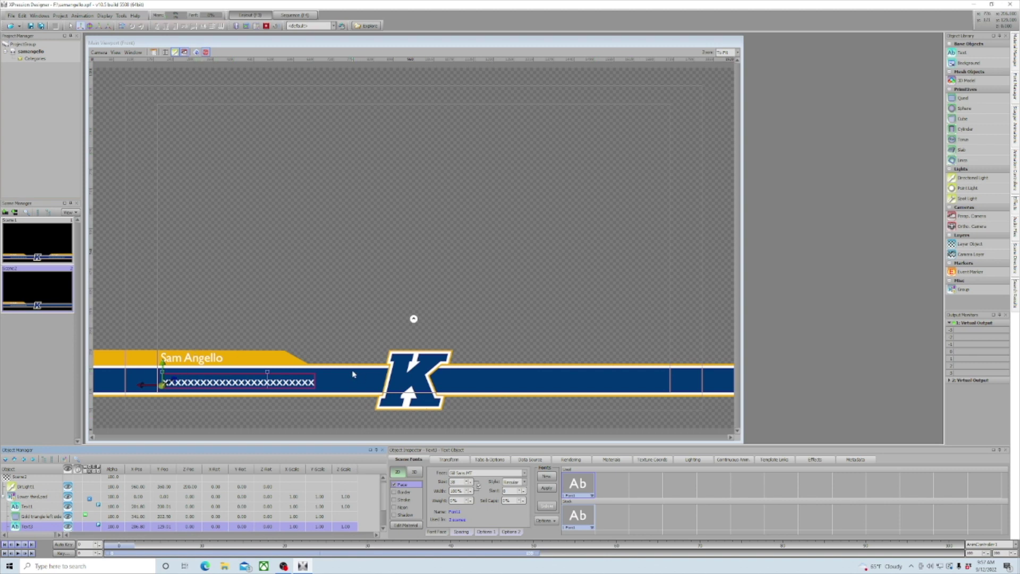
In the Sequence layout, add four takes alternating Scene1, Scene2, Scene1, Scene2.
{"action": "left_click", "coordinate": [291, 15]}
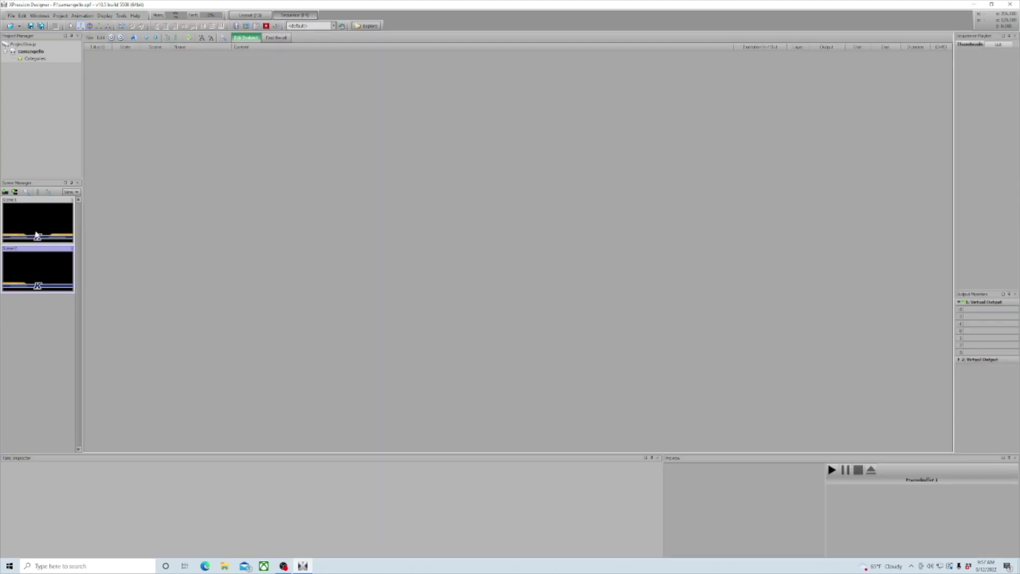
{"action": "left_click_drag", "start_coordinate": [37, 220], "coordinate": [314, 155]}
{"action": "left_click_drag", "start_coordinate": [22, 269], "coordinate": [274, 194]}
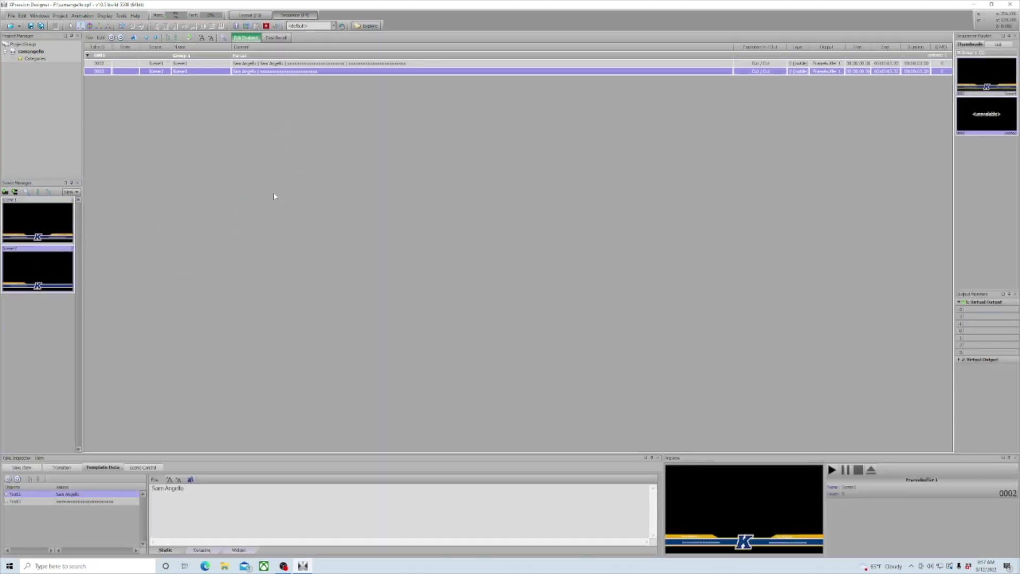
{"action": "left_click_drag", "start_coordinate": [38, 221], "coordinate": [289, 127]}
{"action": "left_click_drag", "start_coordinate": [24, 259], "coordinate": [240, 189]}
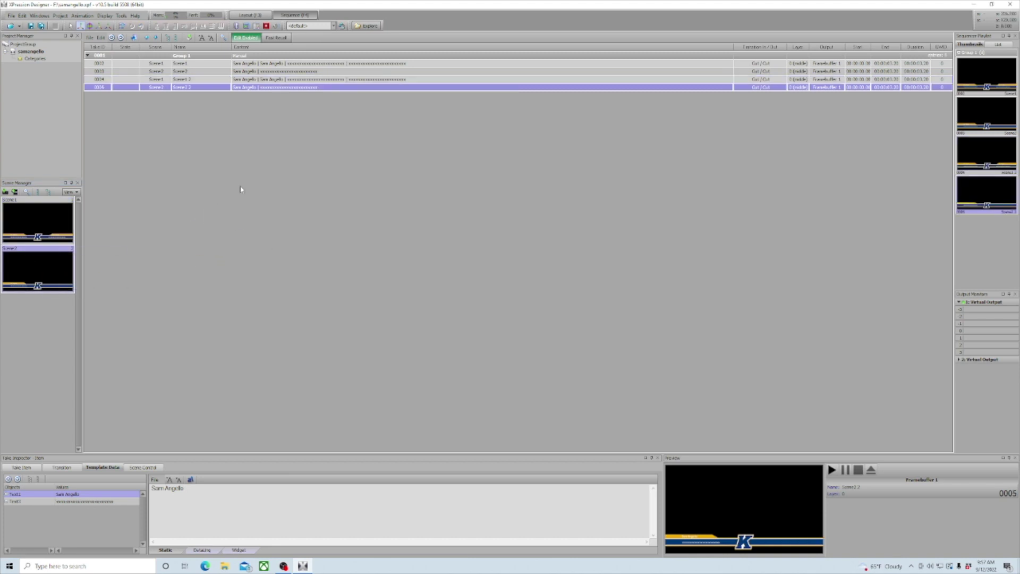
Replace the first take's names 'Sam' and 'Angello' with placeholder text 'fdsa' and 'fdsf'.
{"action": "double_click", "coordinate": [191, 62]}
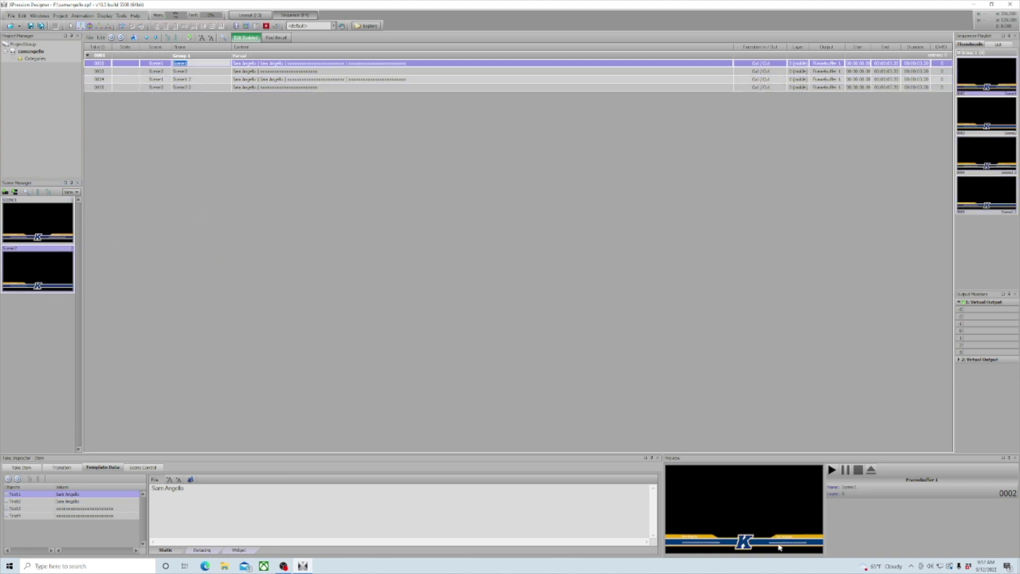
{"action": "left_click", "coordinate": [195, 493]}
{"action": "double_click", "coordinate": [154, 489]}
{"action": "type", "text": "fdsa"}
{"action": "left_click", "coordinate": [86, 500]}
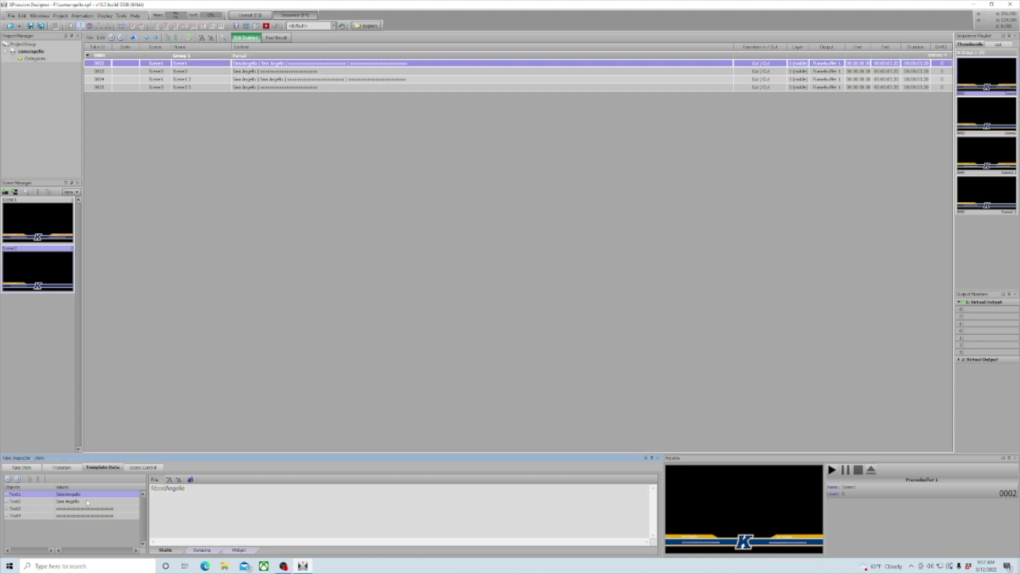
{"action": "left_click", "coordinate": [168, 488]}
{"action": "double_click", "coordinate": [167, 488]}
{"action": "type", "text": "fdsf"}
Check the Text3 and Text4 values, then select the second, Scene2 take.
{"action": "left_click", "coordinate": [95, 509]}
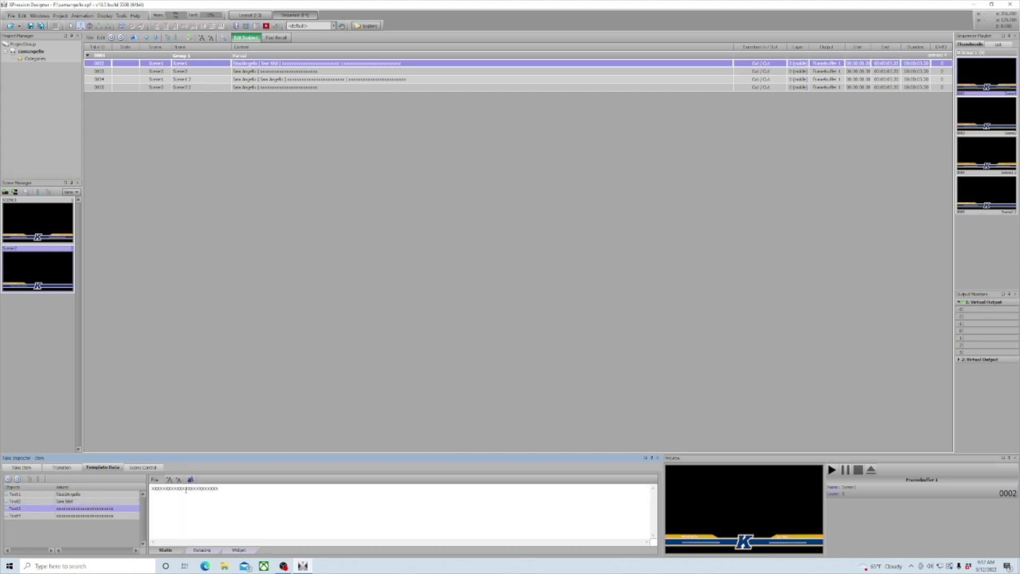
{"action": "left_click", "coordinate": [96, 516]}
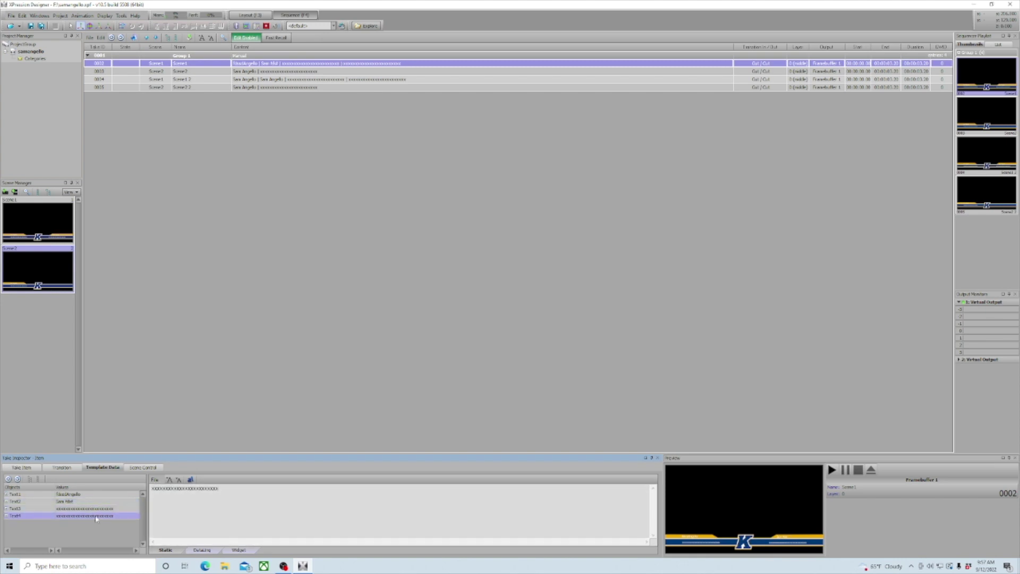
{"action": "left_click", "coordinate": [197, 72]}
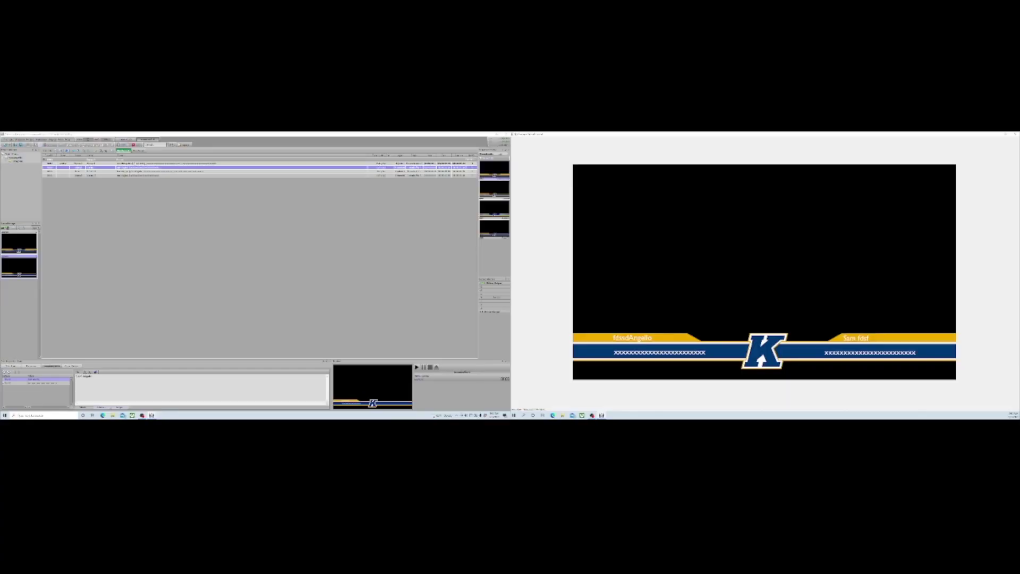
Starting from the first take, play the takes to output one after another.
{"action": "left_click", "coordinate": [239, 164]}
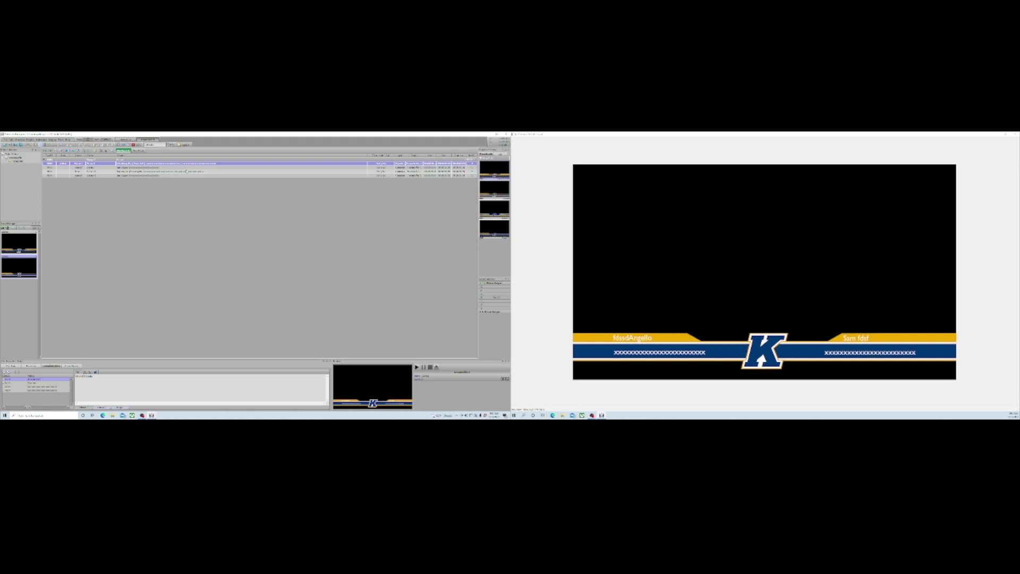
{"action": "key", "text": "Down"}
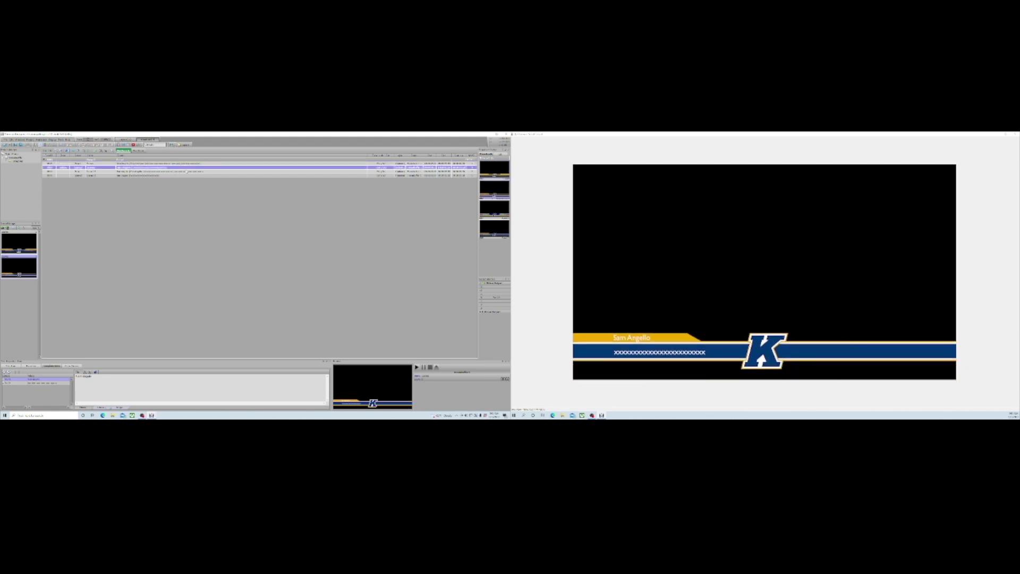
{"action": "key", "text": "Down"}
{"action": "key", "text": "Down"}
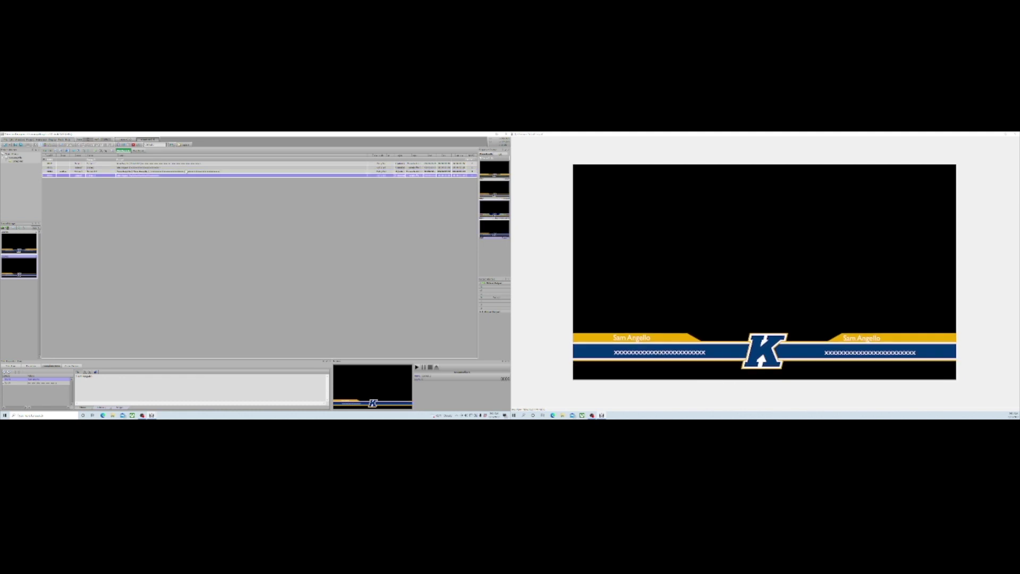